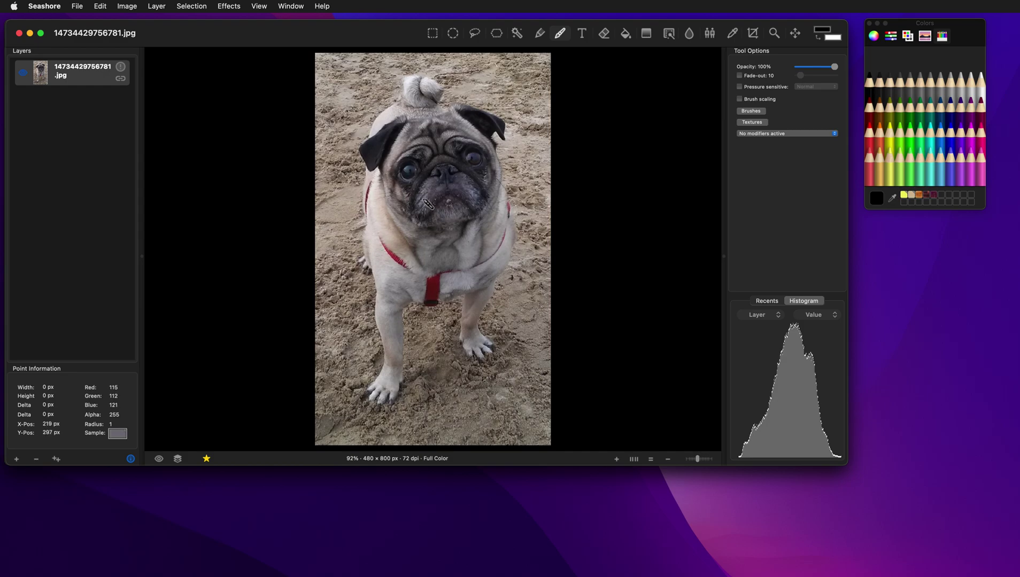
- Zoom into the pug's muzzle area with the Zoom tool (Z)
key(z)
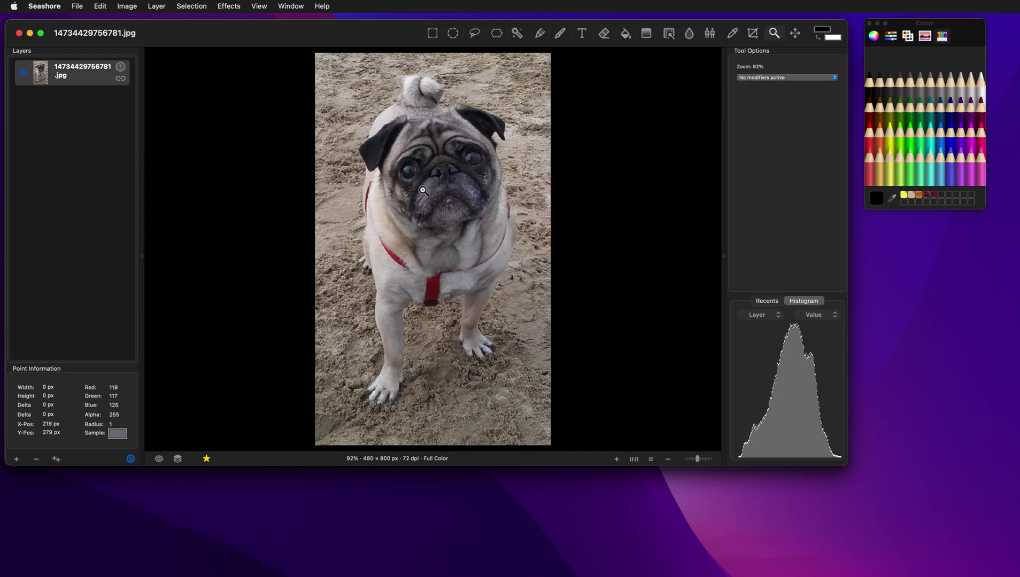
drag(422, 187, 481, 220)
- Sample the grey fur colour beside the speck with the Eyedropper
key(b)
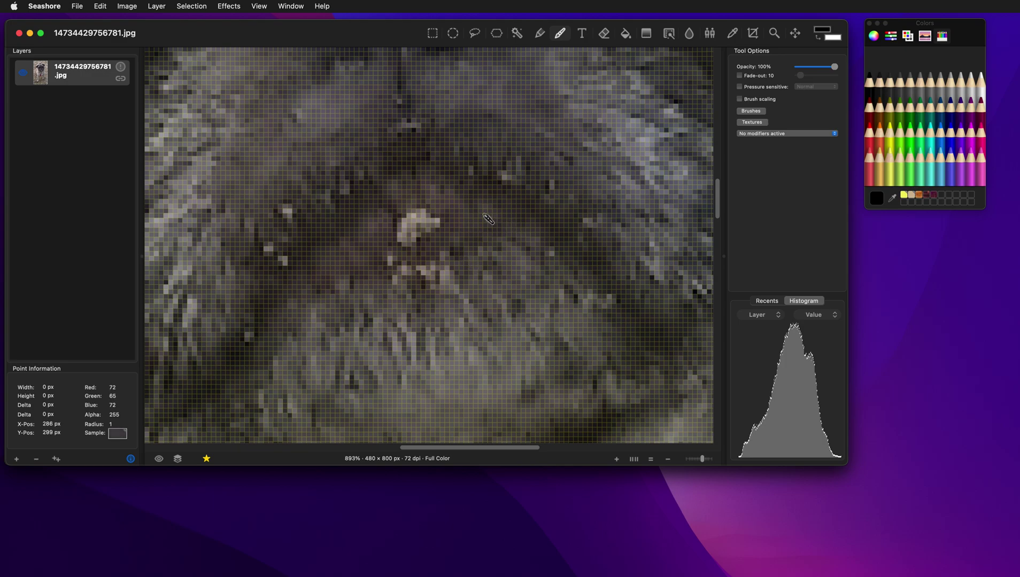
key(o)
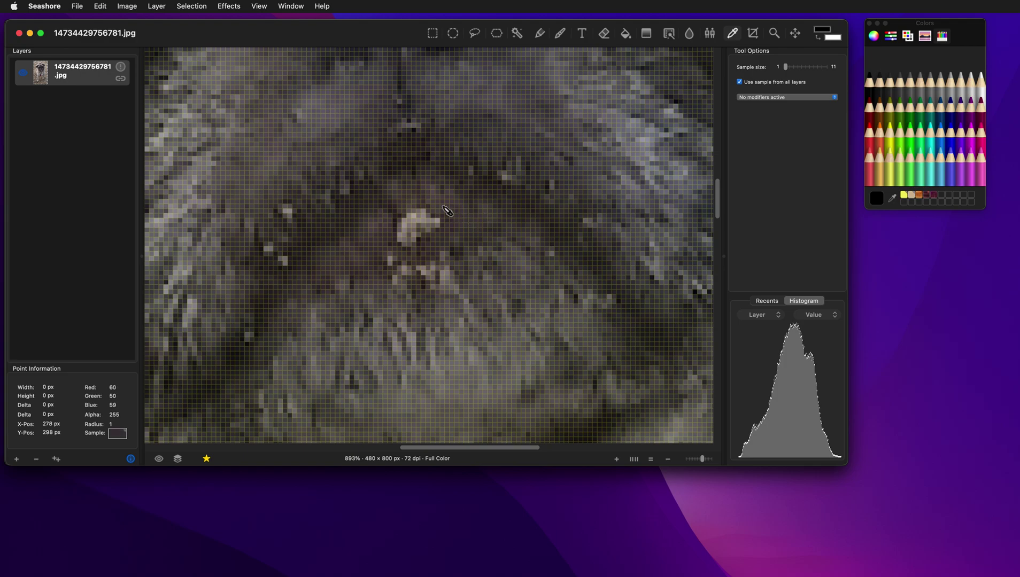
click(448, 212)
- Choose the Circle Fuzzy (009) brush for painting
key(b)
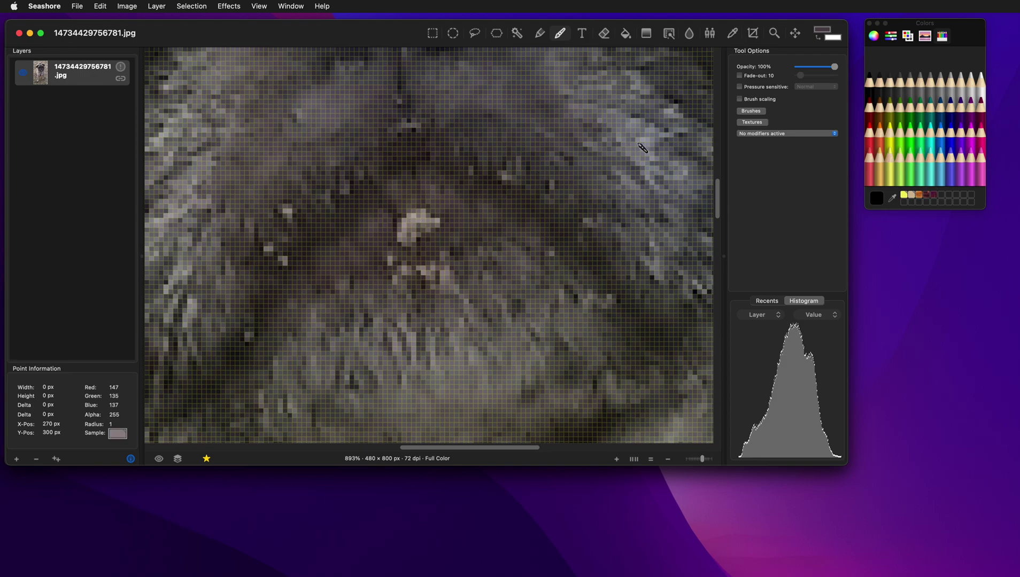
click(750, 111)
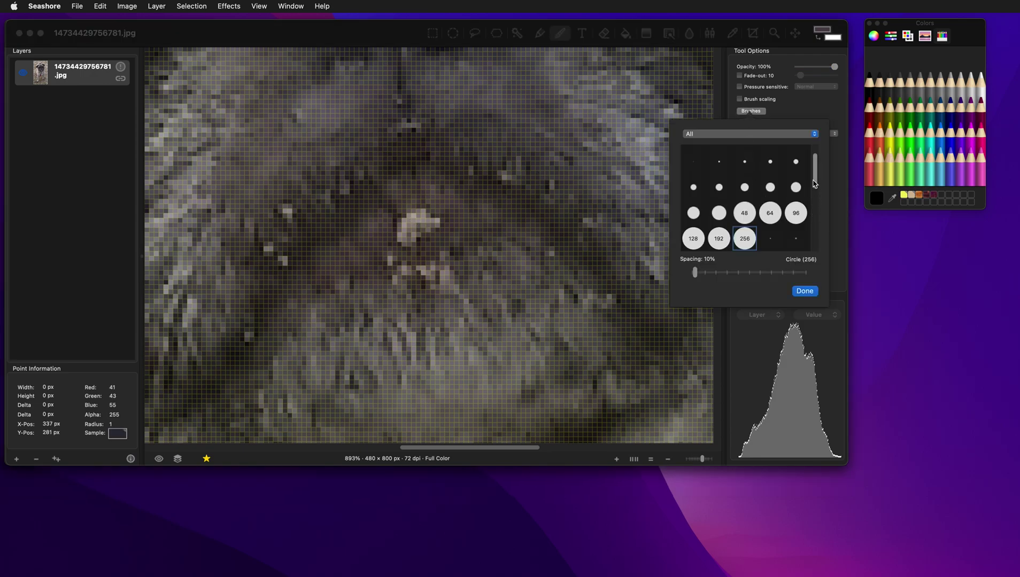
drag(816, 186, 816, 204)
click(745, 213)
click(720, 212)
click(804, 292)
- Paint the sampled grey over the light speck on the muzzle, then fit the photo to the window
mouse_move(408, 231)
mouse_down()
mouse_move(441, 224)
mouse_move(400, 242)
mouse_move(417, 237)
mouse_up()
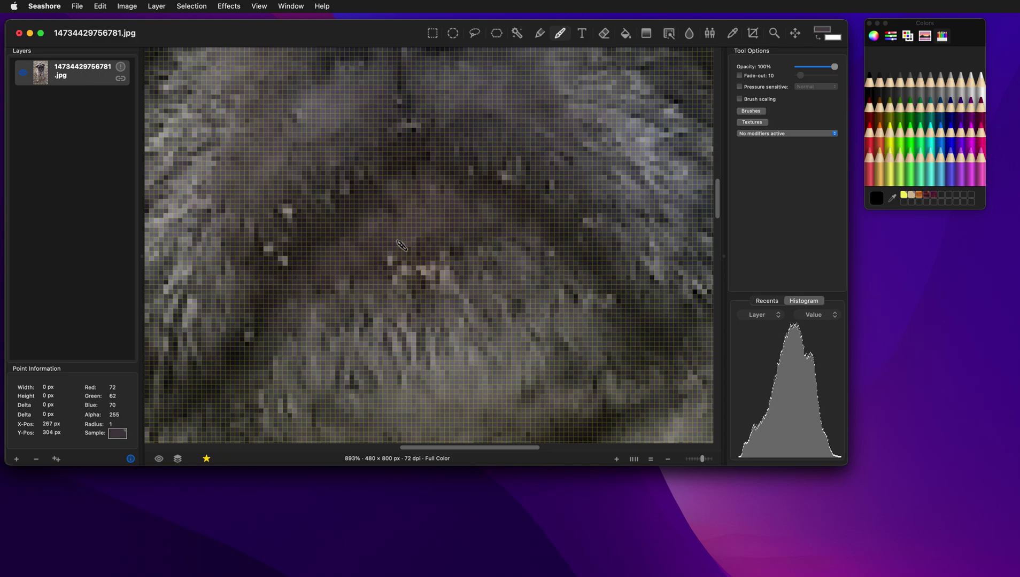
key(alt)
click(634, 460)
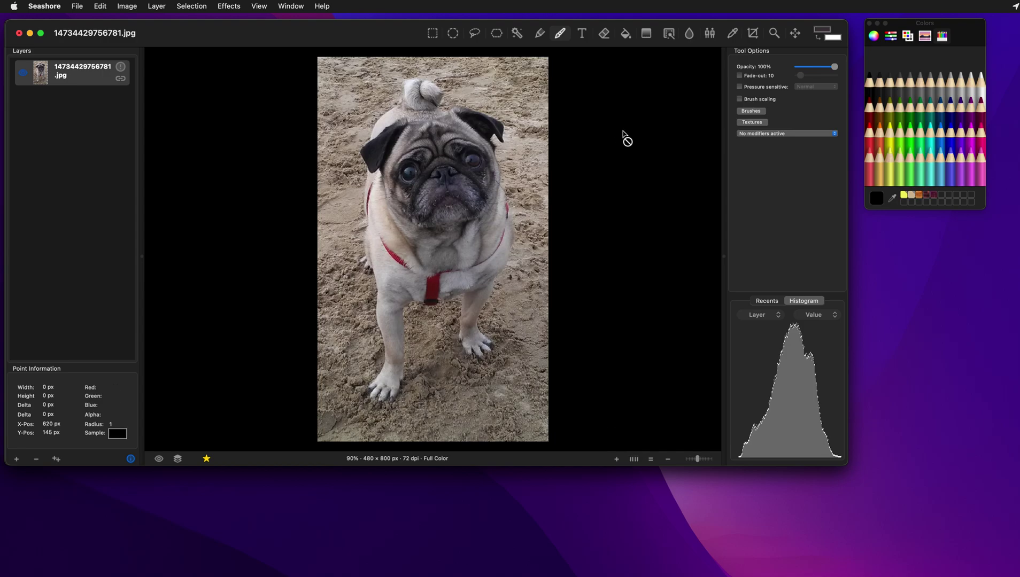
- Select the Clone tool with the large 256 round brush
click(711, 35)
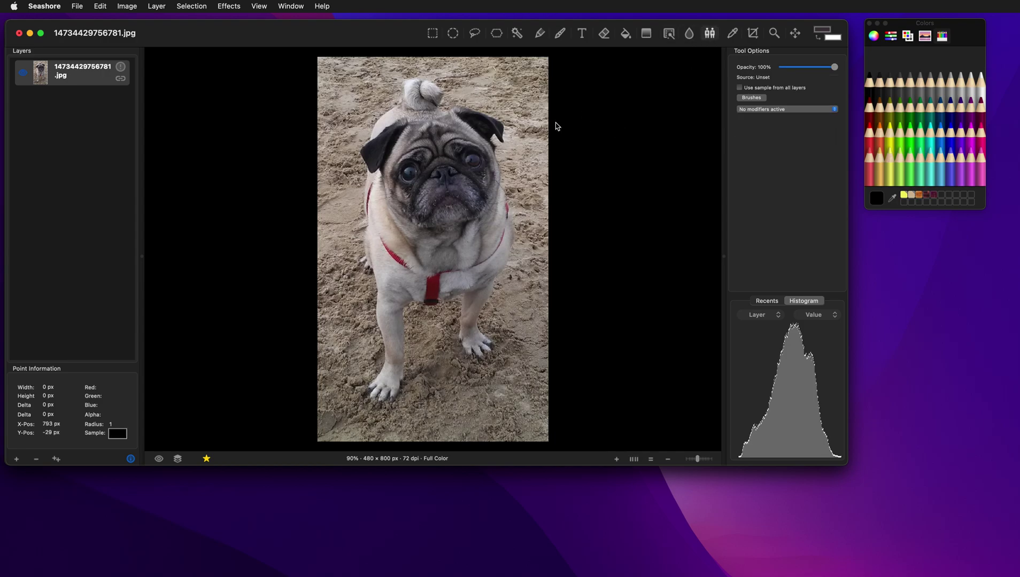
click(757, 98)
click(752, 176)
click(811, 281)
- Set the clone source on the pug's nose, test a stroke on the body, then undo it
key(alt)
alt+click(444, 191)
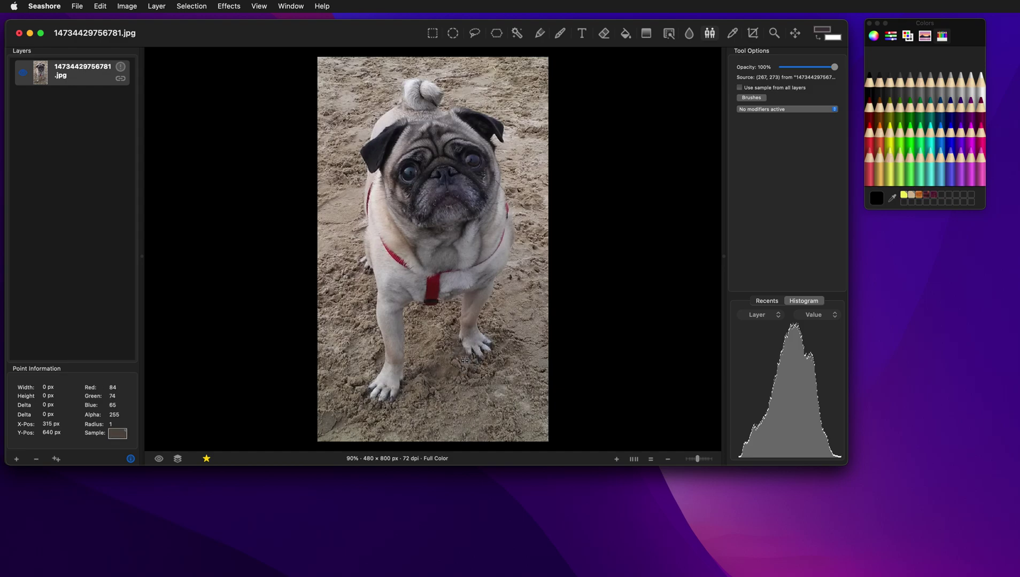
mouse_move(477, 358)
mouse_down()
mouse_move(430, 346)
mouse_move(462, 382)
mouse_move(484, 351)
mouse_move(434, 334)
mouse_move(433, 371)
mouse_move(495, 366)
mouse_move(492, 318)
mouse_move(435, 332)
mouse_move(441, 367)
mouse_up()
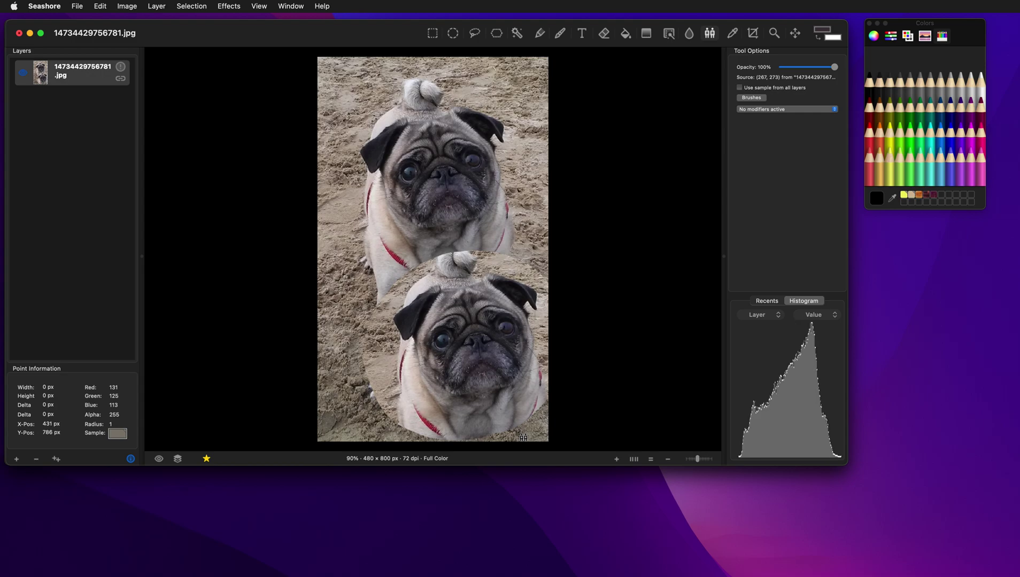
key(cmd+z)
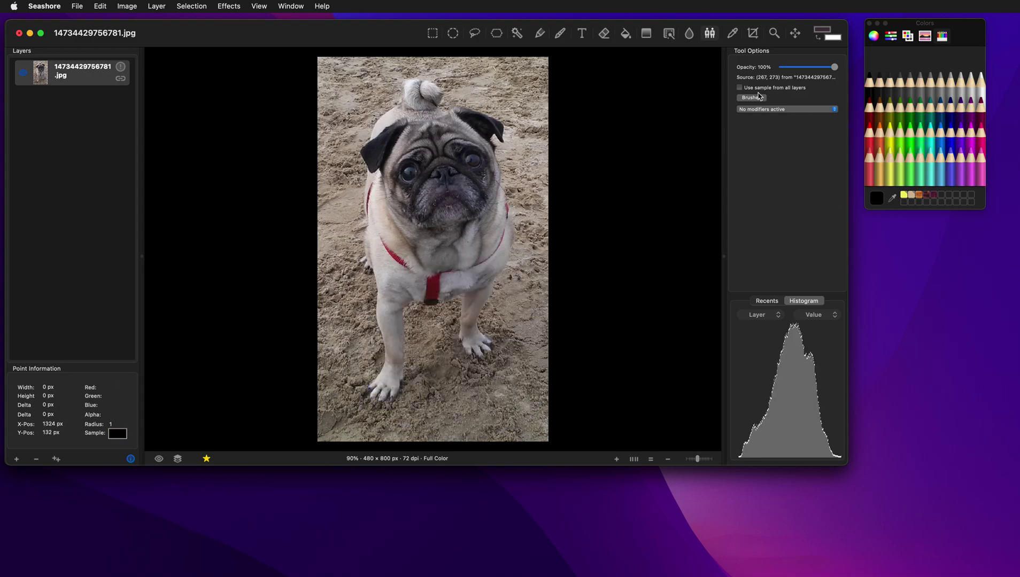
- Switch the clone brush to Circle (064)
click(750, 97)
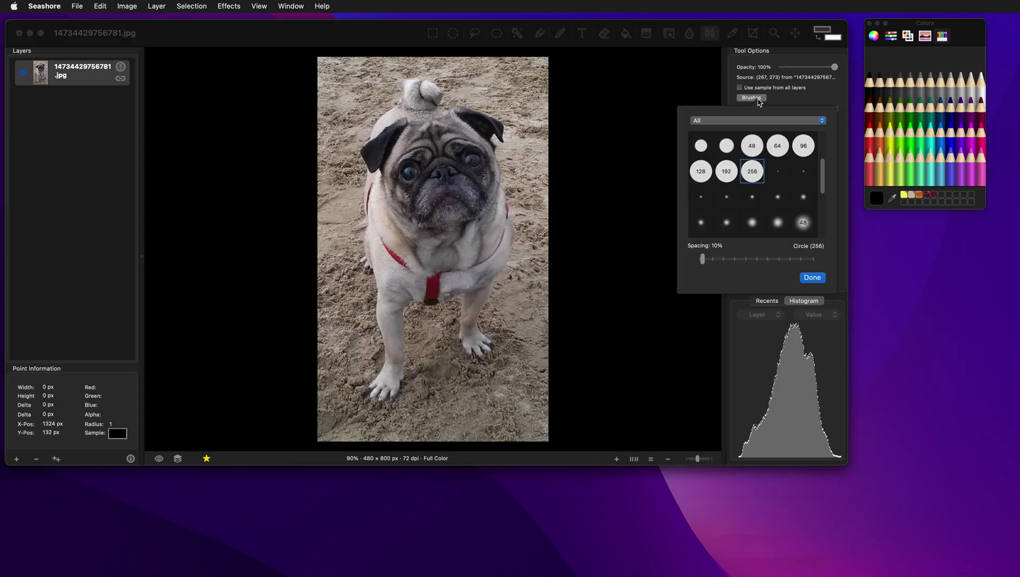
click(782, 150)
click(812, 278)
- Clone three pug-face circles onto the sand near the paws, then undo them
mouse_move(480, 343)
mouse_down()
mouse_move(483, 350)
mouse_move(467, 339)
mouse_move(465, 353)
mouse_move(454, 330)
mouse_move(506, 343)
mouse_move(448, 340)
mouse_up()
mouse_move(369, 361)
mouse_down()
mouse_move(397, 376)
mouse_move(374, 352)
mouse_move(369, 381)
mouse_move(400, 357)
mouse_move(361, 352)
mouse_move(385, 384)
mouse_move(392, 336)
mouse_move(347, 369)
mouse_move(395, 385)
mouse_up()
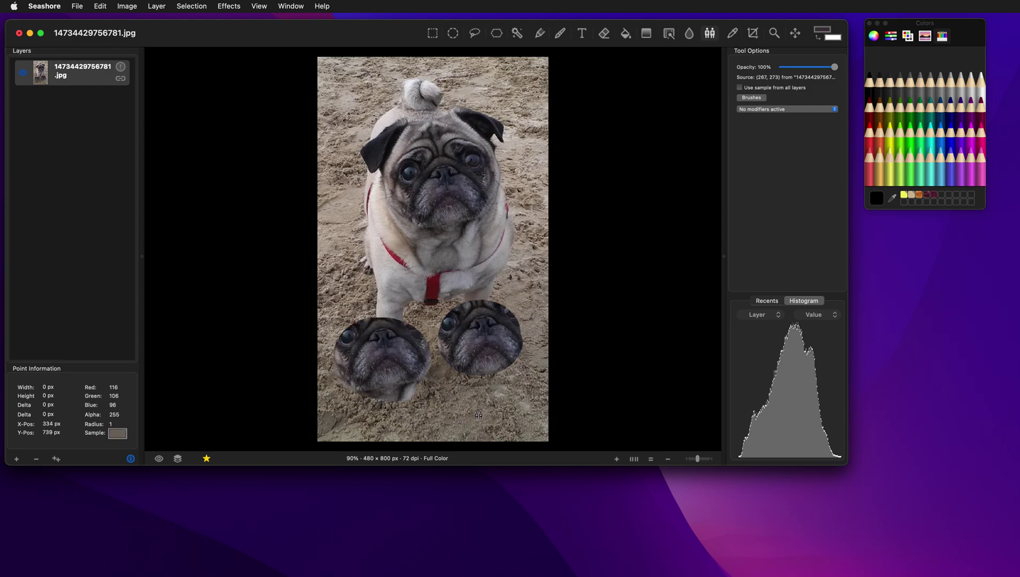
mouse_move(488, 402)
mouse_down()
mouse_move(466, 413)
mouse_move(506, 420)
mouse_move(474, 403)
mouse_move(483, 426)
mouse_move(497, 392)
mouse_move(463, 415)
mouse_move(510, 428)
mouse_move(510, 398)
mouse_move(488, 353)
mouse_up()
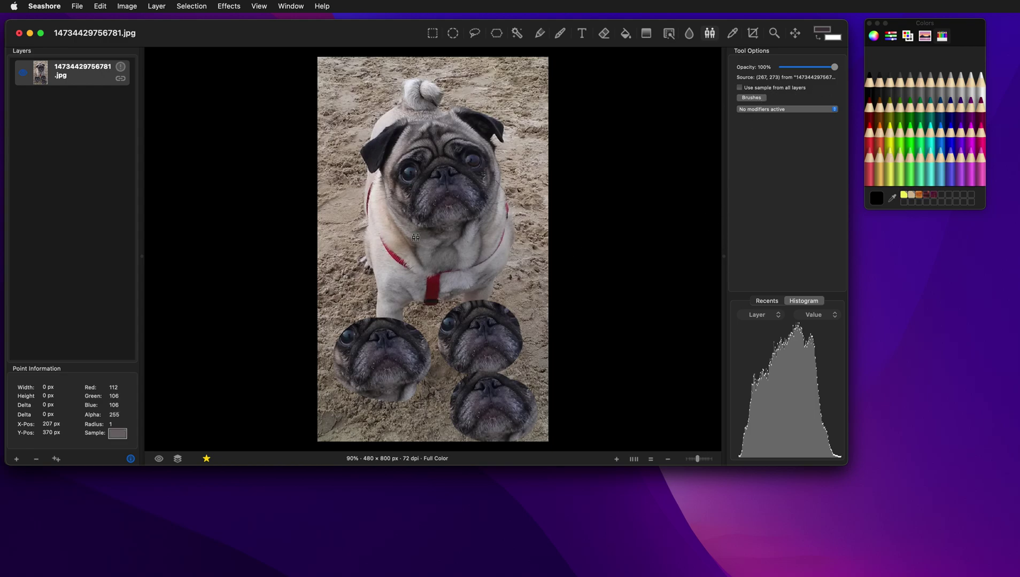
key(super+z)
key(super+z)
key(super+z)
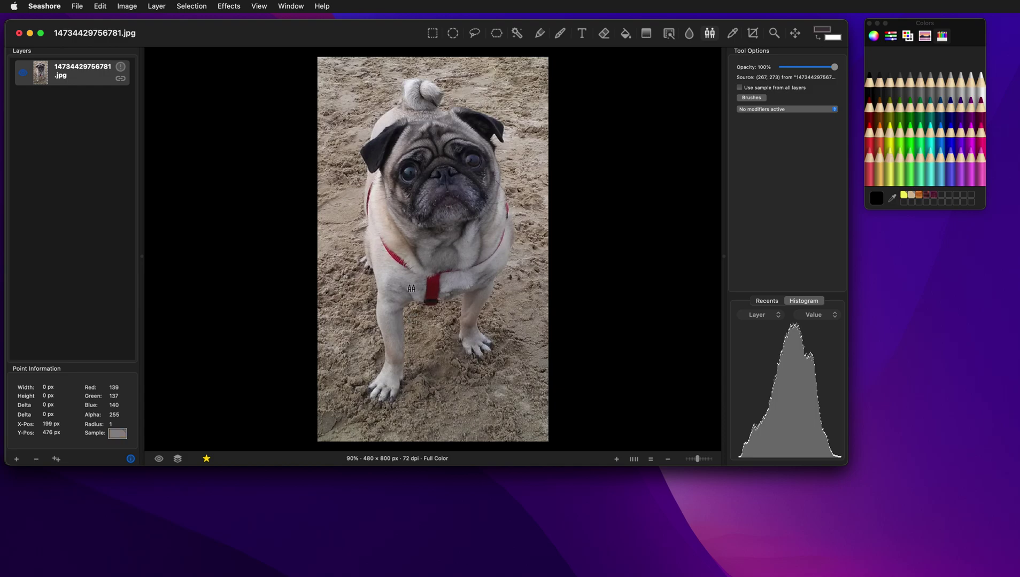
click(77, 6)
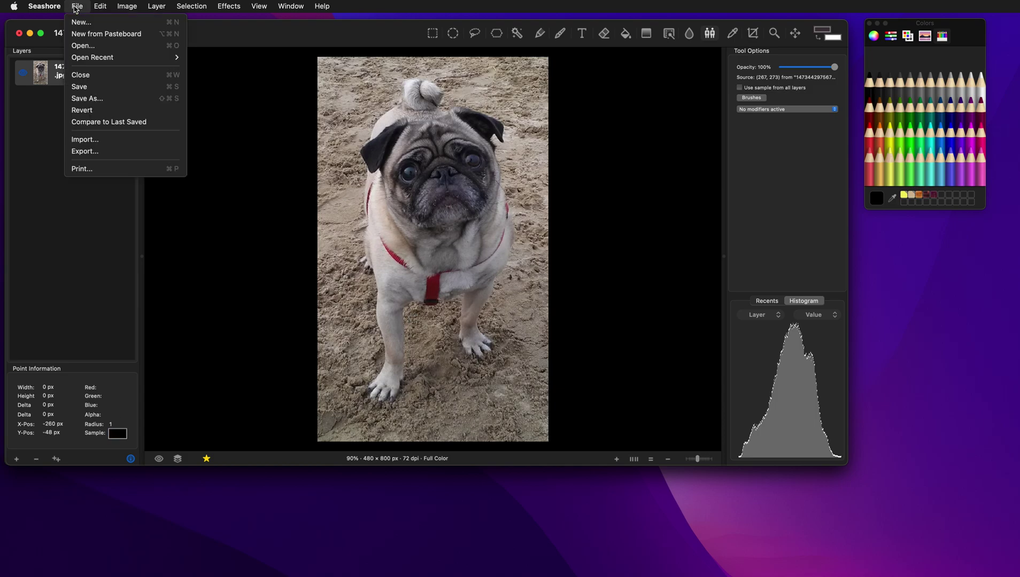
- Revert the photo to its last saved version and zoom in close on the muzzle
click(123, 110)
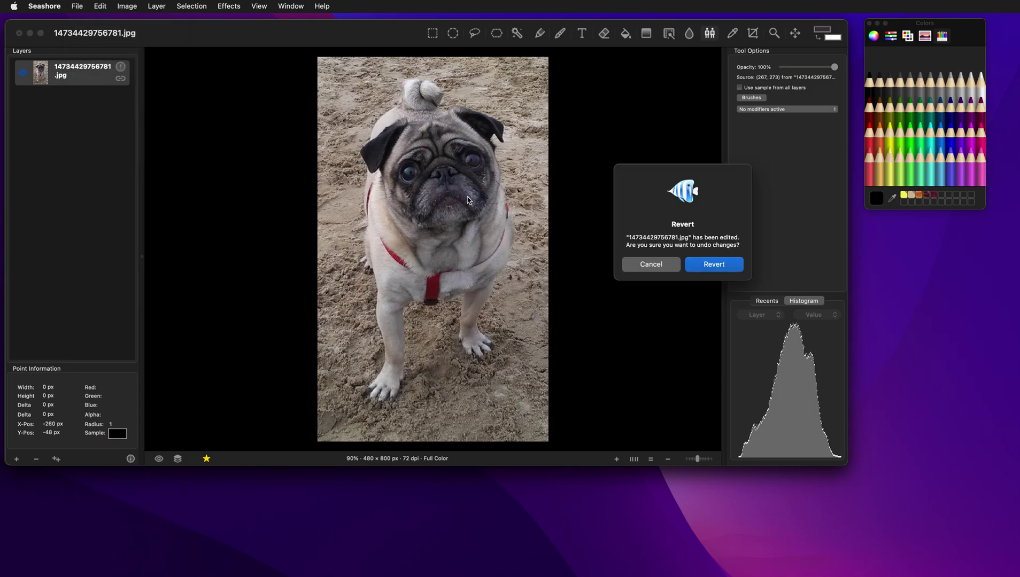
click(719, 264)
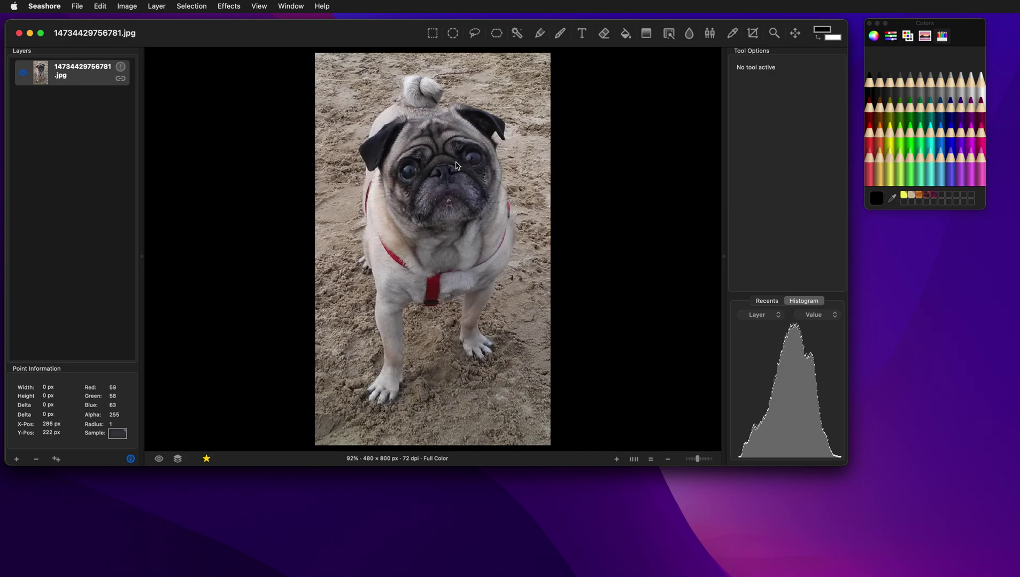
key(z)
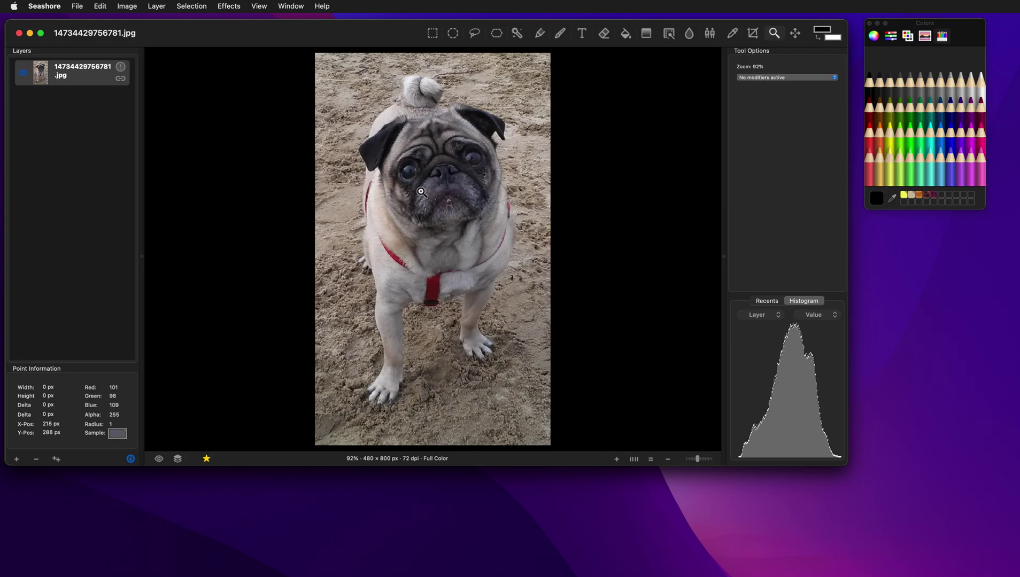
drag(404, 173, 492, 228)
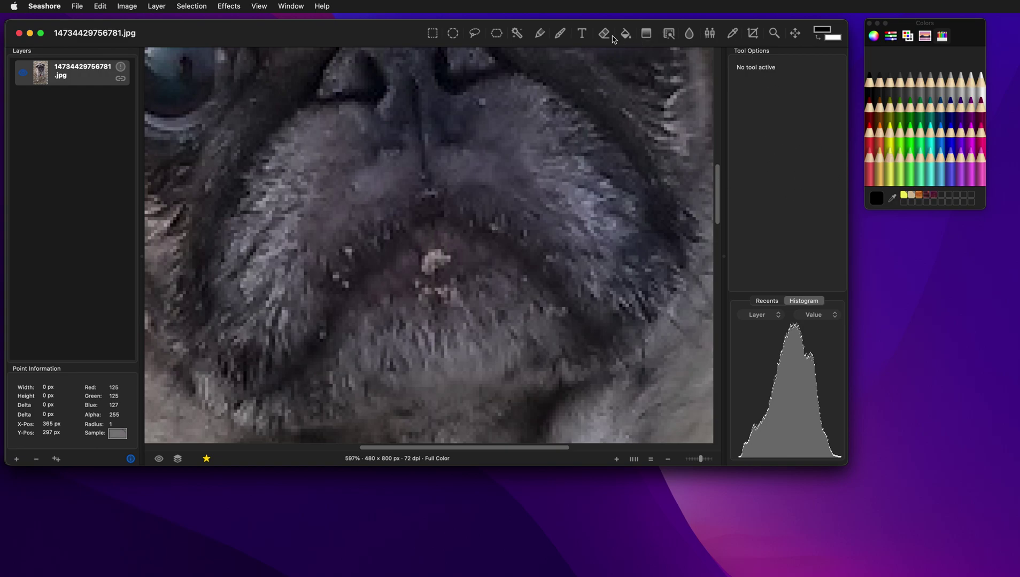
click(558, 40)
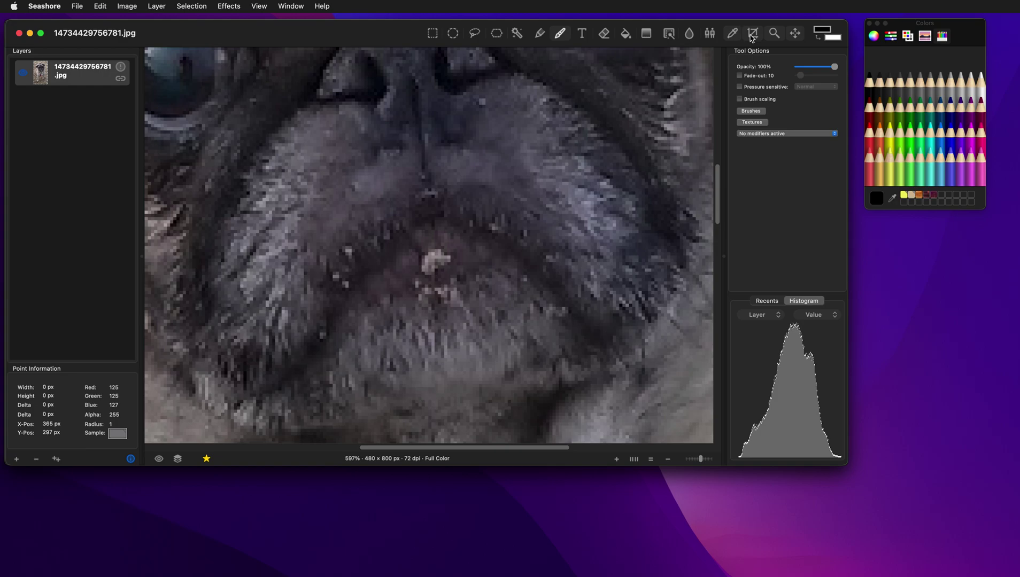
- Select the Clone tool with the small Circle Fuzzy (009) brush
click(710, 33)
click(751, 97)
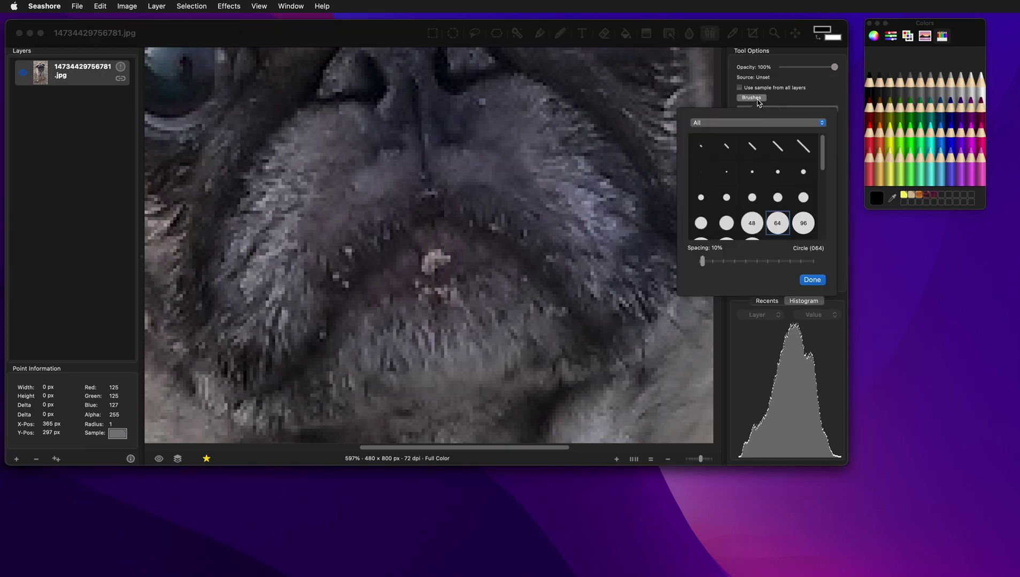
scroll(748, 182, down, 5)
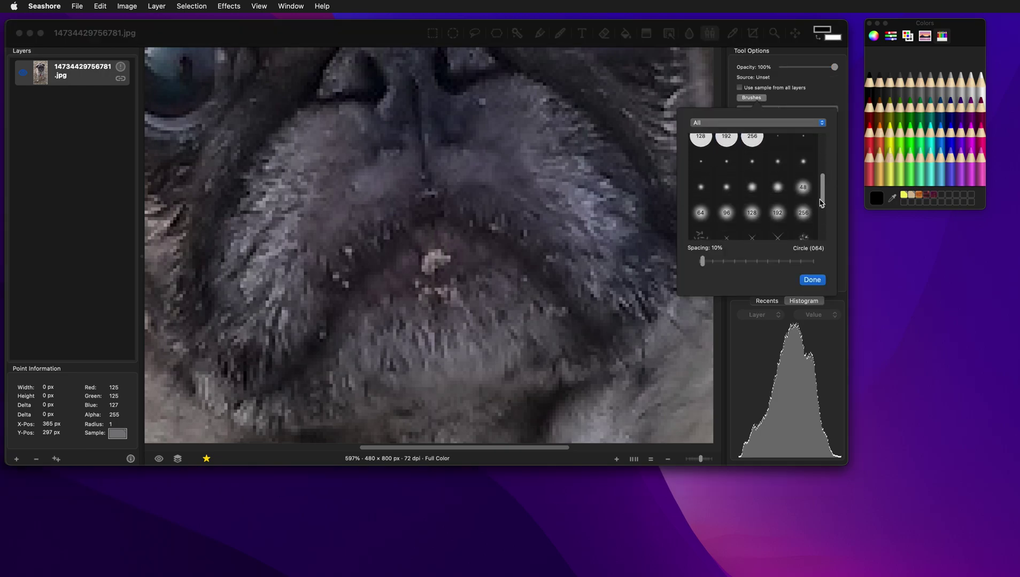
click(727, 165)
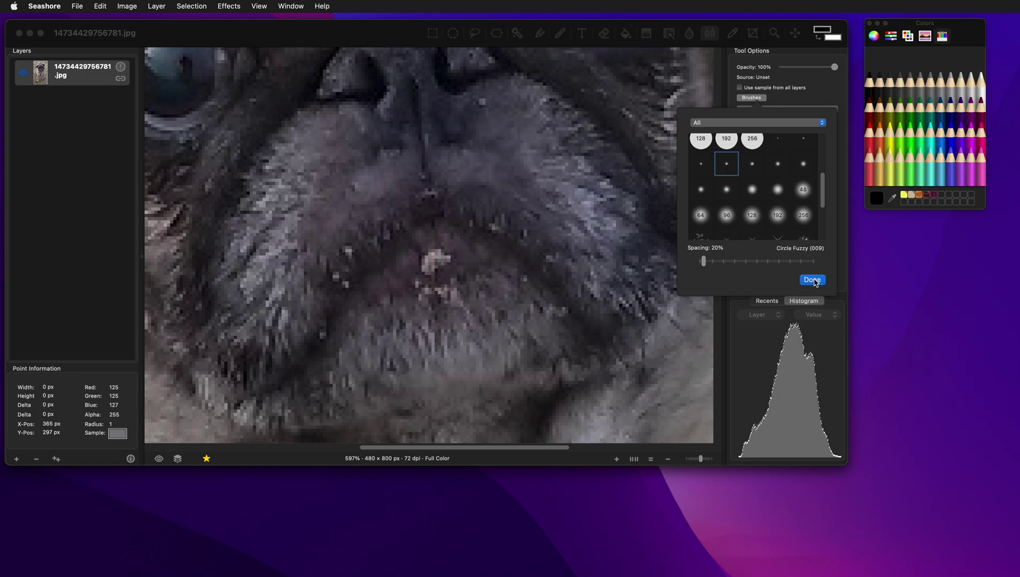
click(812, 280)
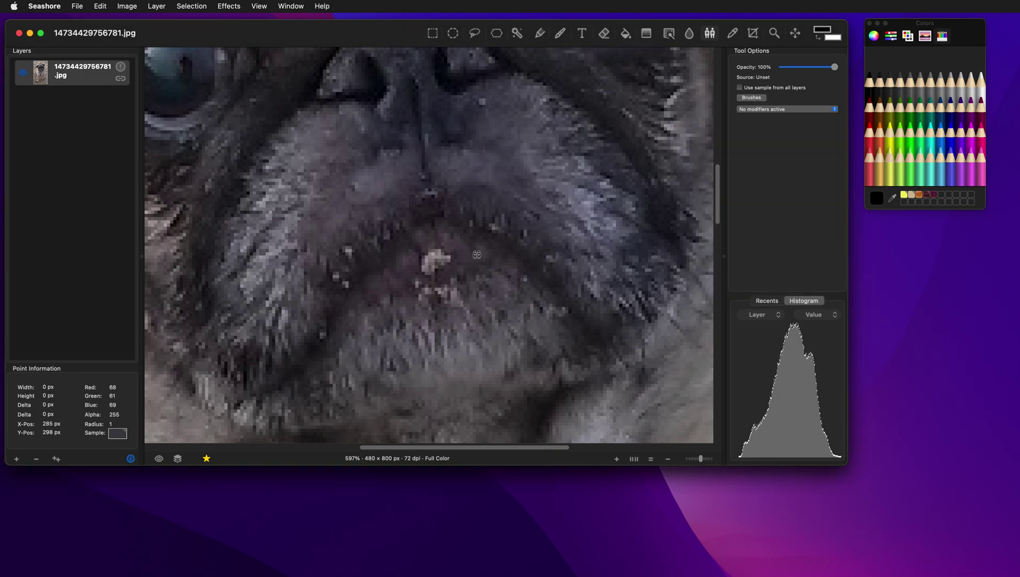
- Set the clone source on fur beside the speck and cover the light chin patch
key(alt)
alt+click(476, 253)
mouse_move(429, 262)
mouse_down()
mouse_move(442, 257)
mouse_move(427, 268)
mouse_move(436, 270)
mouse_up()
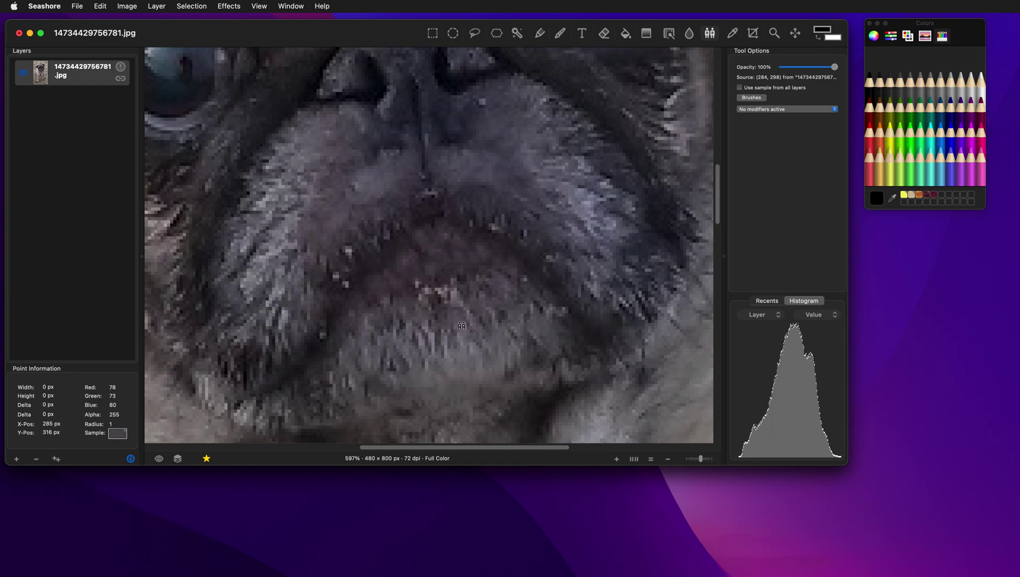
- Resample fur lower on the chin, dab over remaining specks, and view the whole photo
key(alt)
alt+click(447, 321)
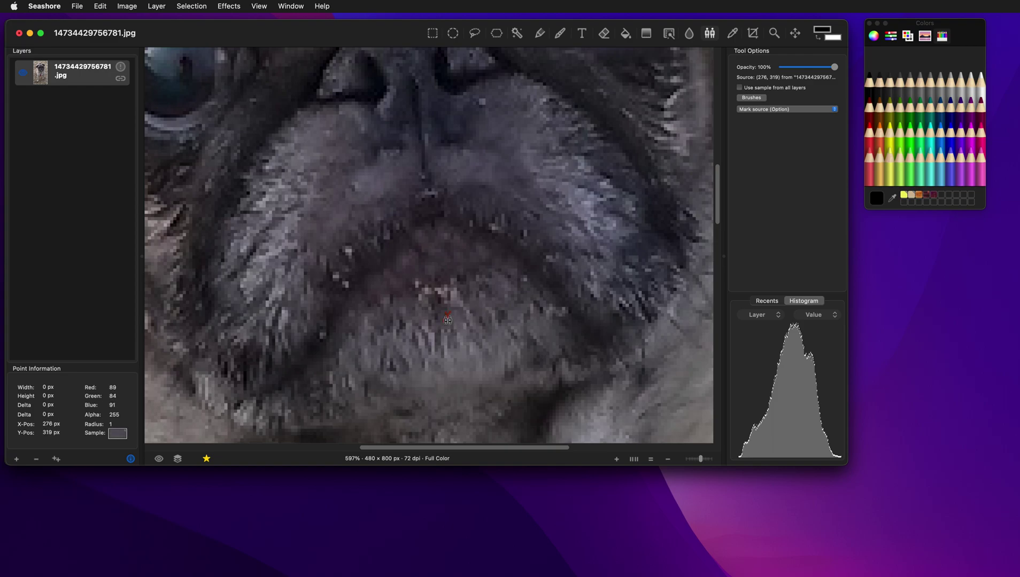
click(445, 291)
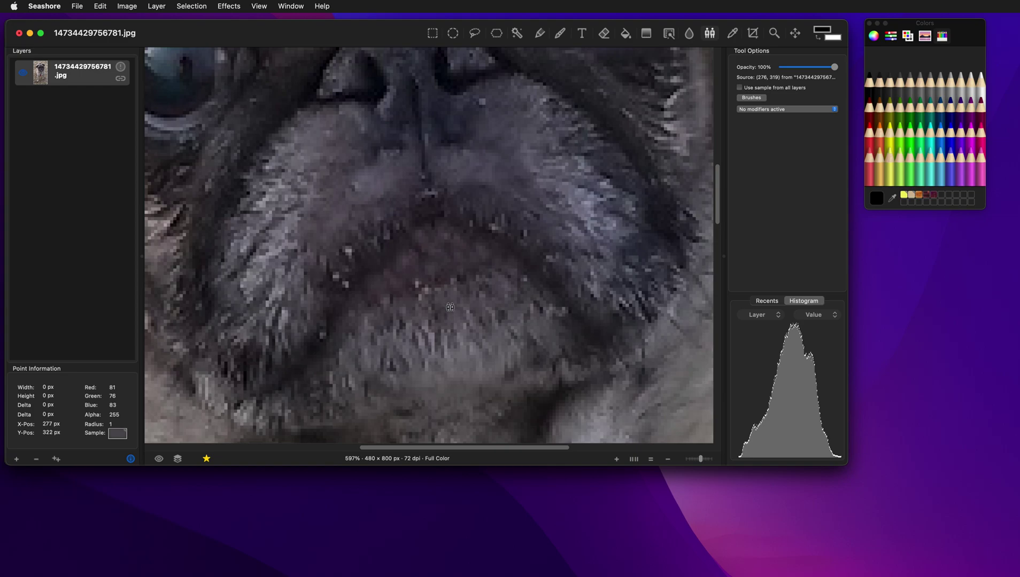
alt+click(417, 304)
click(645, 461)
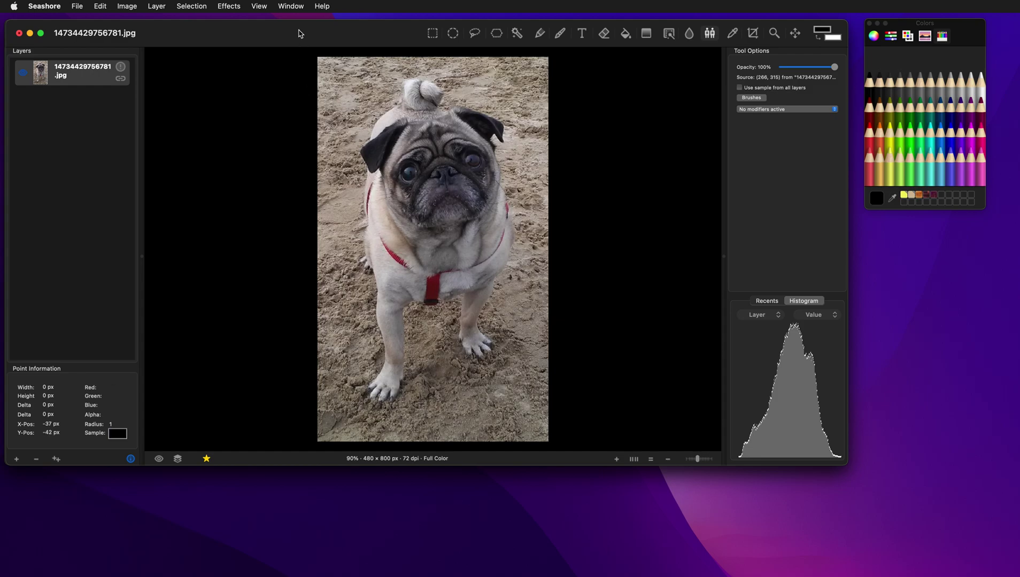
click(292, 6)
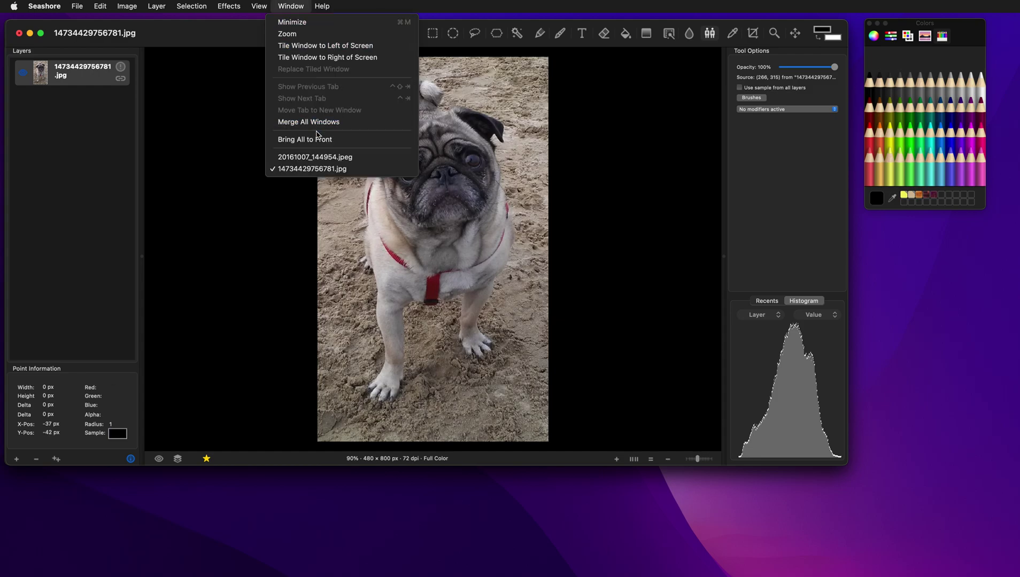
- Bring the vineyard image 20161007_144954.jpeg to the front from the Window menu
click(317, 158)
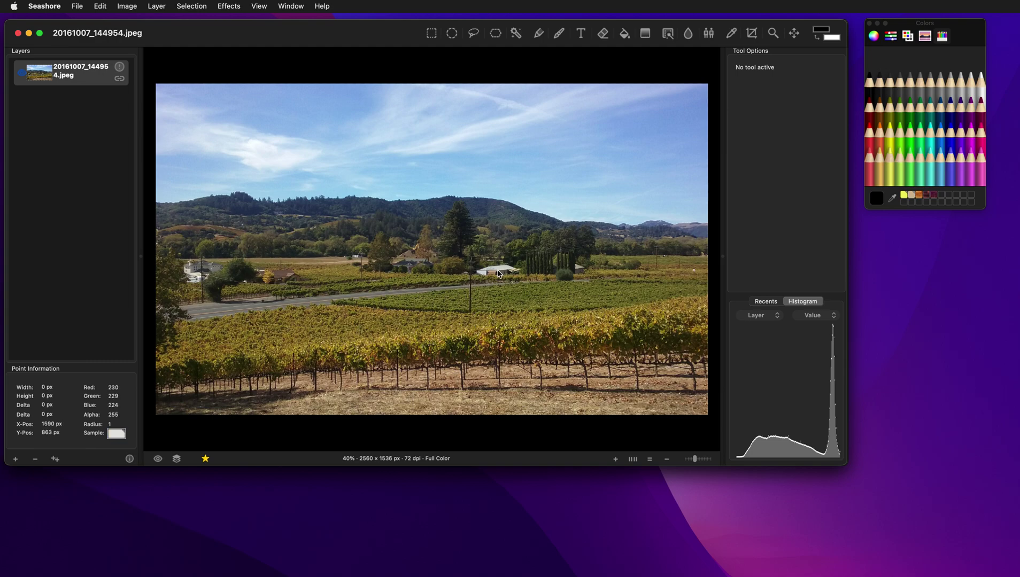
- Select the Clone tool with the Circle Fuzzy (017) brush and set the source on a vine patch
click(709, 34)
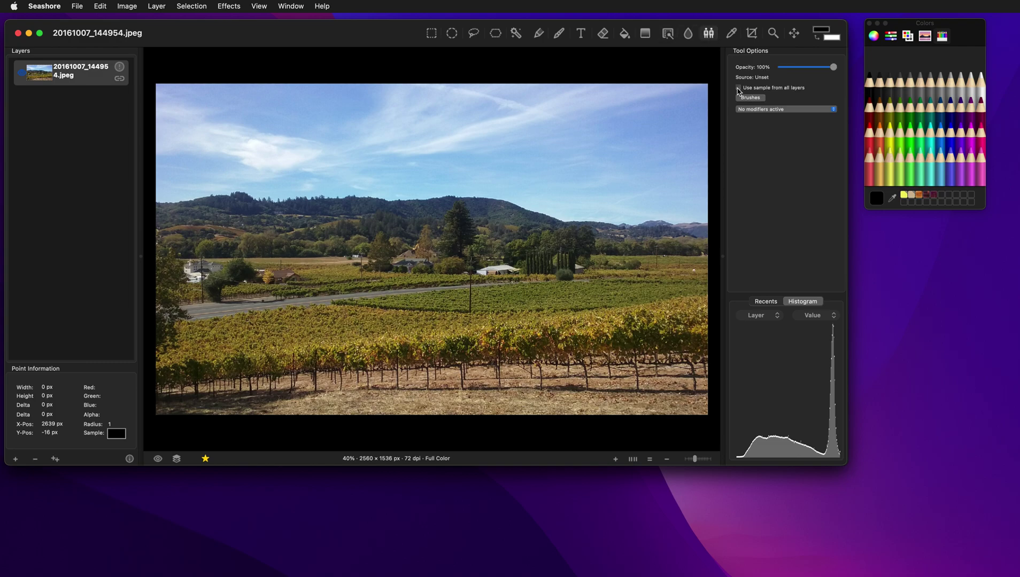
click(751, 98)
drag(816, 167, 814, 194)
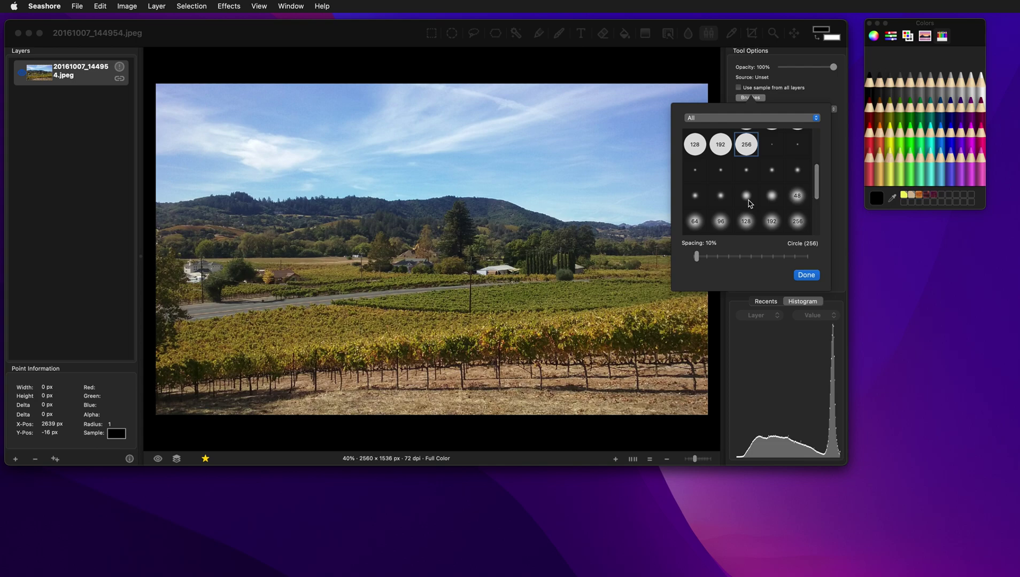
click(695, 196)
click(807, 274)
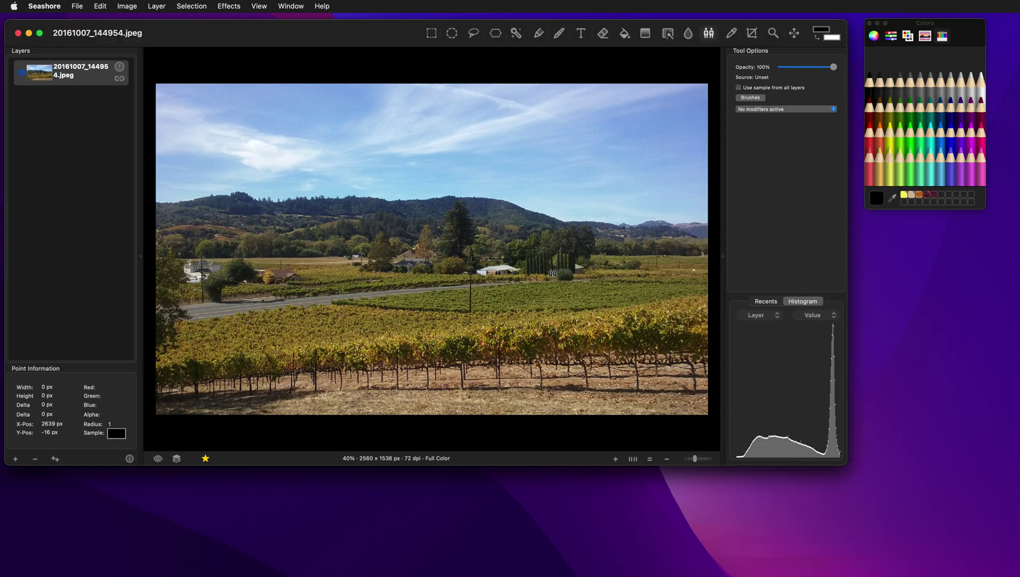
alt+click(423, 275)
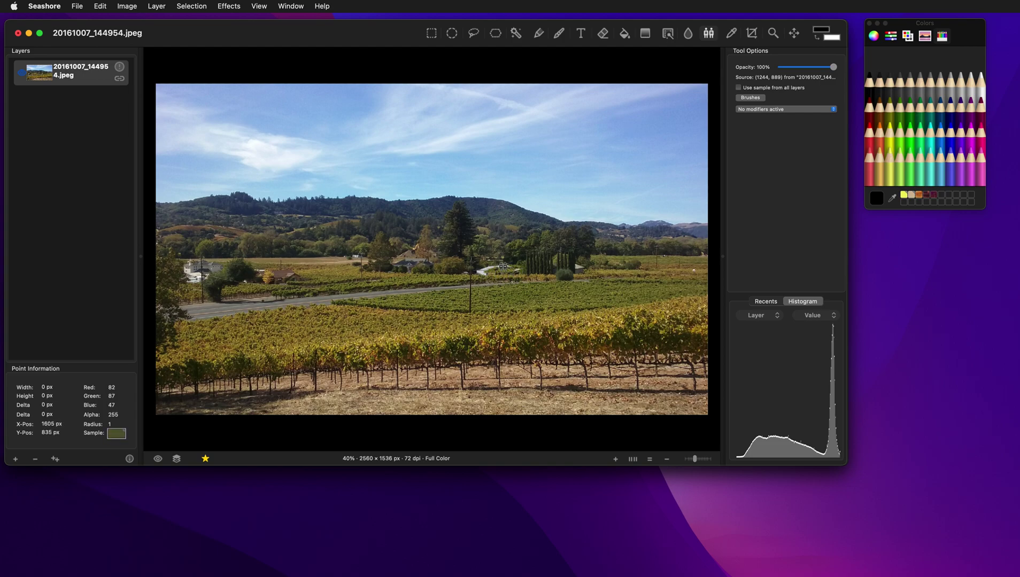
- Zoom into the farmhouse and clone vines over the brown buildings, white roof and leftover traces
key(z)
drag(446, 244, 565, 295)
key(s)
mouse_move(350, 282)
mouse_down()
mouse_move(328, 289)
mouse_move(473, 282)
mouse_move(508, 258)
mouse_up()
mouse_move(426, 256)
mouse_down()
mouse_move(475, 253)
mouse_move(432, 244)
mouse_move(470, 248)
mouse_move(352, 256)
mouse_move(355, 264)
mouse_move(314, 274)
mouse_move(337, 275)
mouse_move(320, 282)
mouse_move(343, 291)
mouse_move(320, 282)
mouse_move(334, 272)
mouse_move(297, 282)
mouse_move(333, 264)
mouse_move(377, 268)
mouse_up()
click(434, 243)
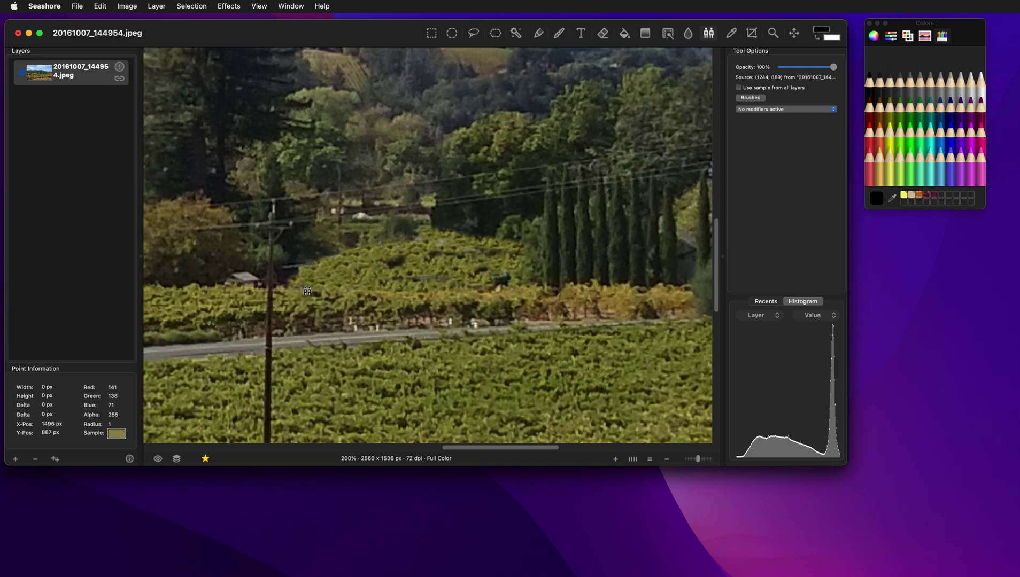
drag(307, 291, 337, 294)
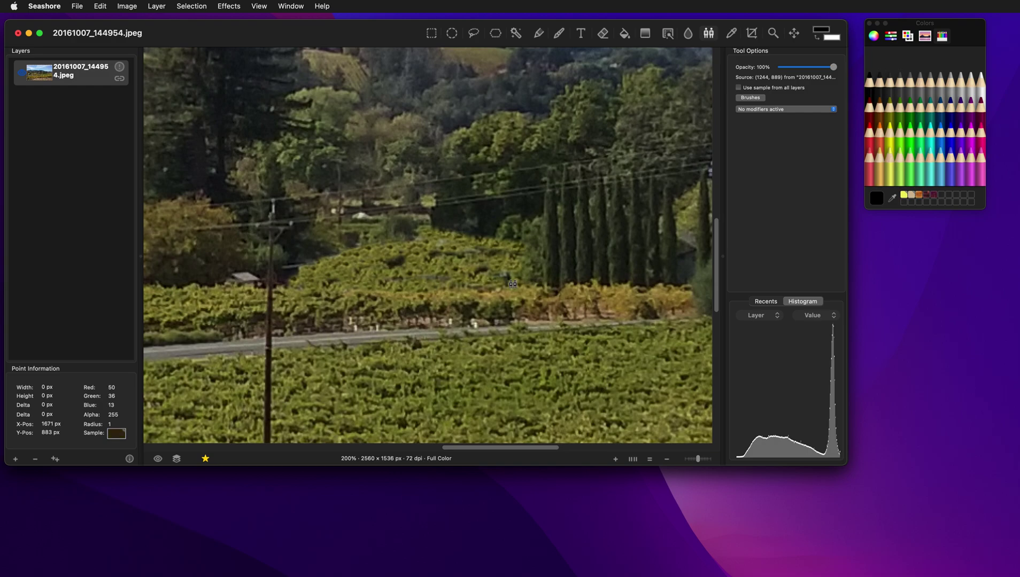
click(632, 459)
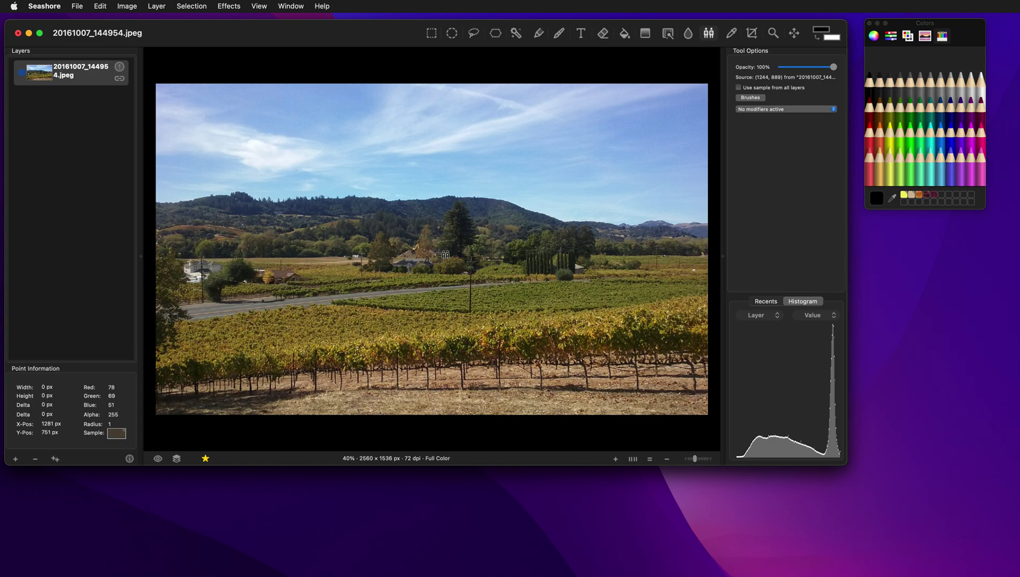
- Zoom on the pole, sample vines beside it, and paint them over its lower section
key(z)
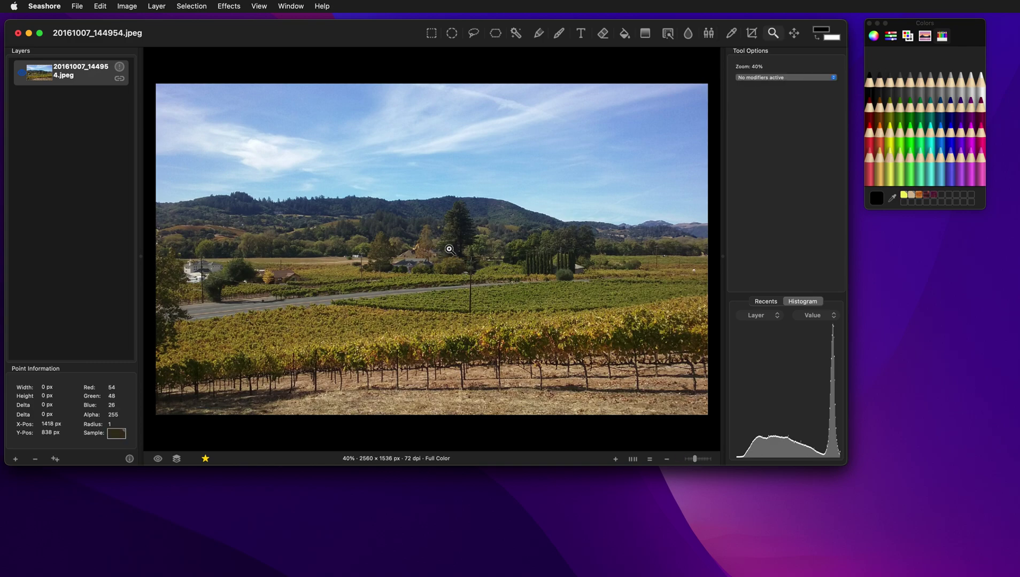
drag(443, 249, 500, 336)
key(c)
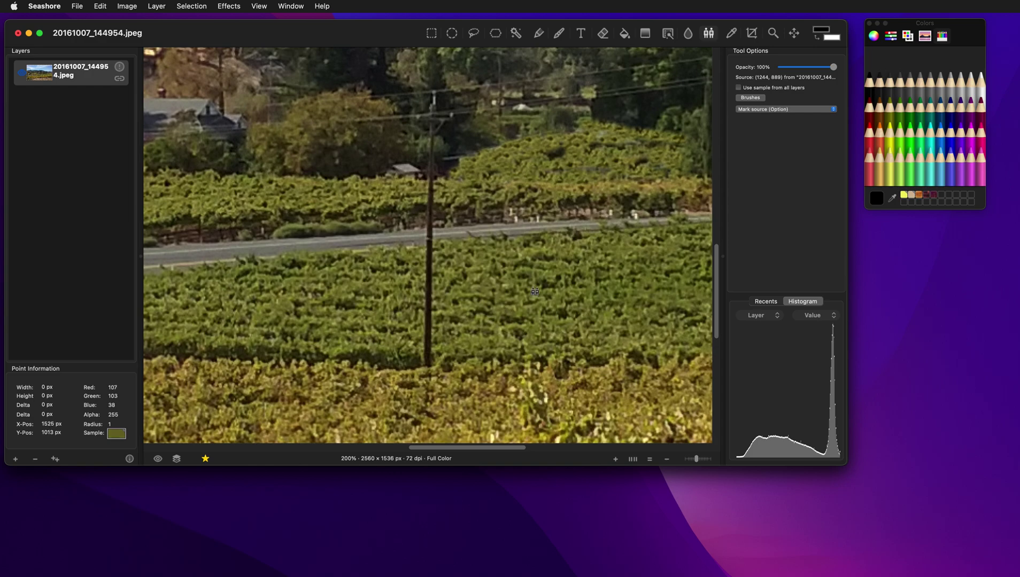
key(alt)
alt+click(475, 322)
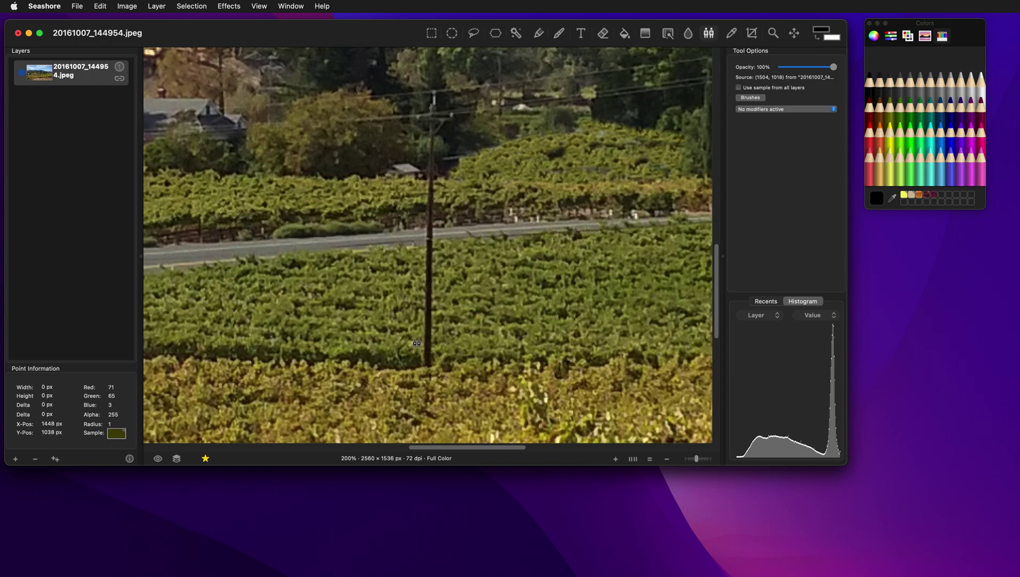
mouse_move(427, 353)
mouse_down()
mouse_move(416, 323)
mouse_move(435, 314)
mouse_move(420, 326)
mouse_move(444, 327)
mouse_move(425, 298)
mouse_move(419, 307)
mouse_move(432, 305)
mouse_move(420, 257)
mouse_up()
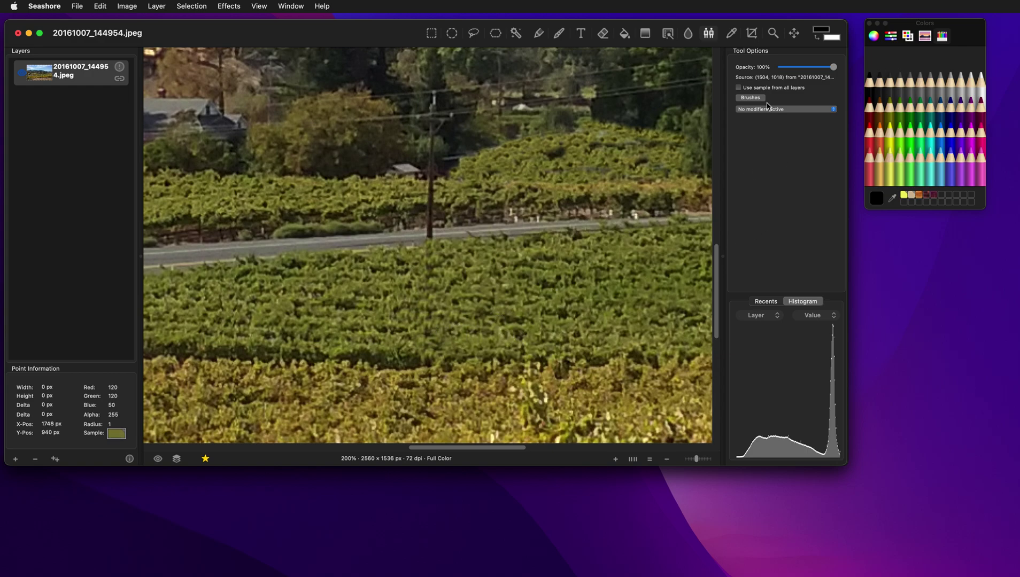
- Switch the clone brush to the larger Circle Fuzzy (023)
click(750, 98)
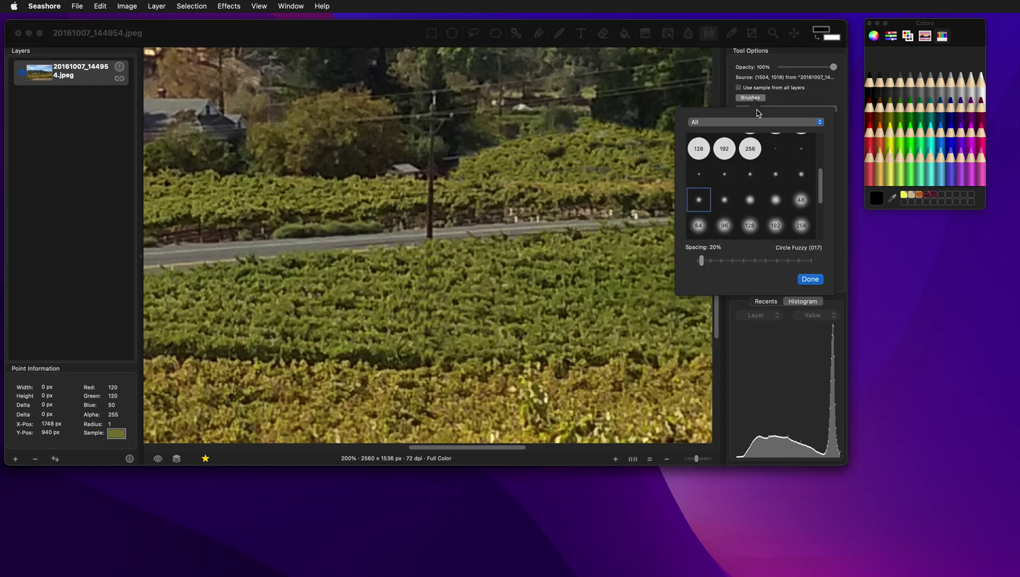
click(748, 201)
click(810, 279)
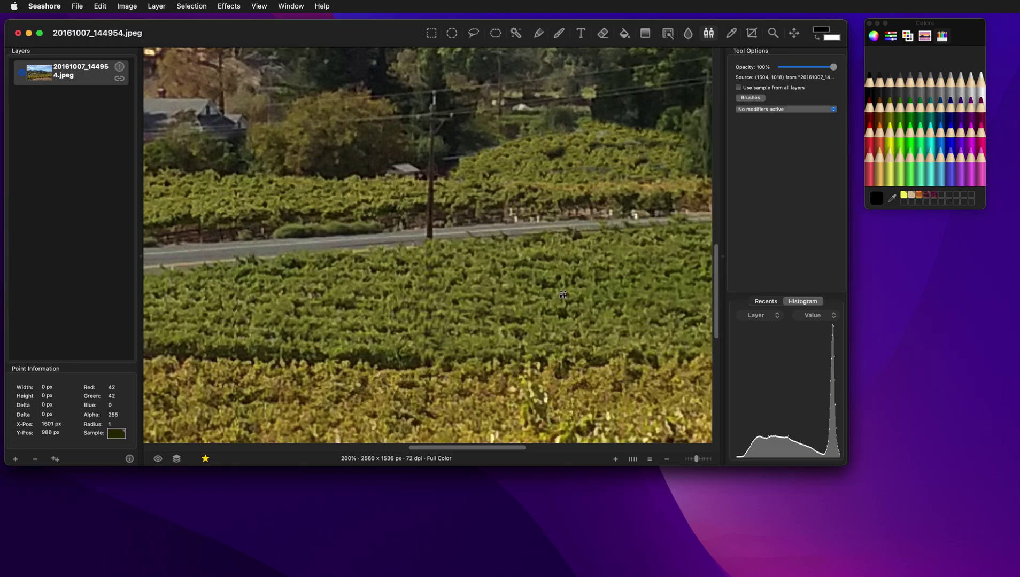
- Clone over the pole at the road edge, undoing the stray dark mark on the road
alt+click(530, 296)
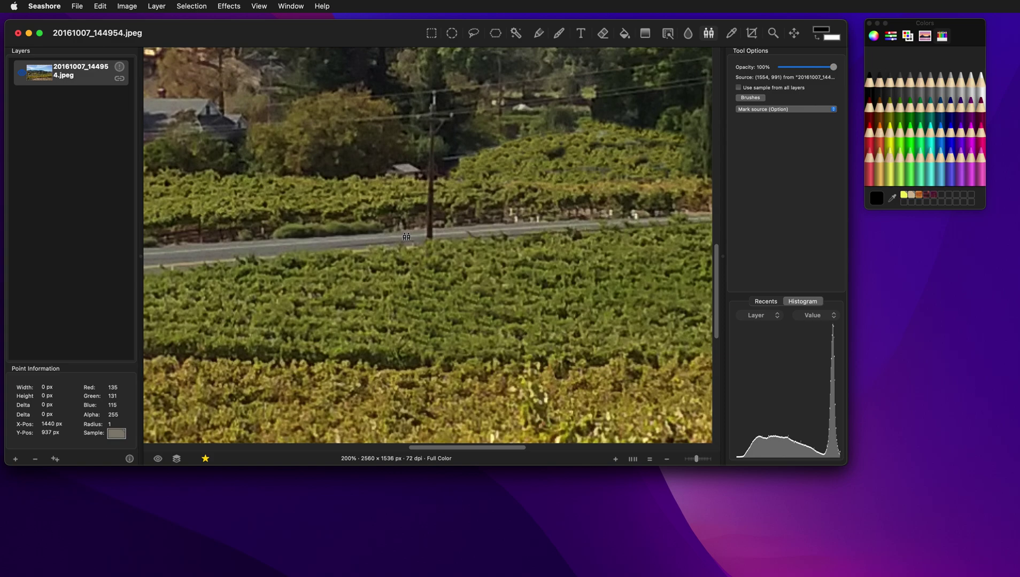
alt+click(409, 234)
click(446, 230)
key(super+z)
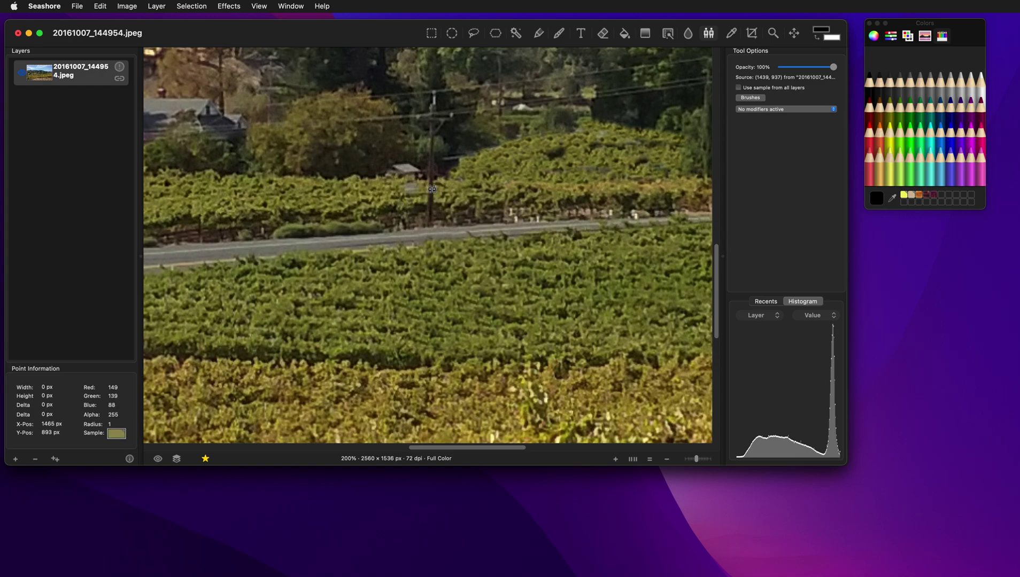
- Paint cloned vines over the pole and the grey patch above the road
drag(432, 189, 431, 201)
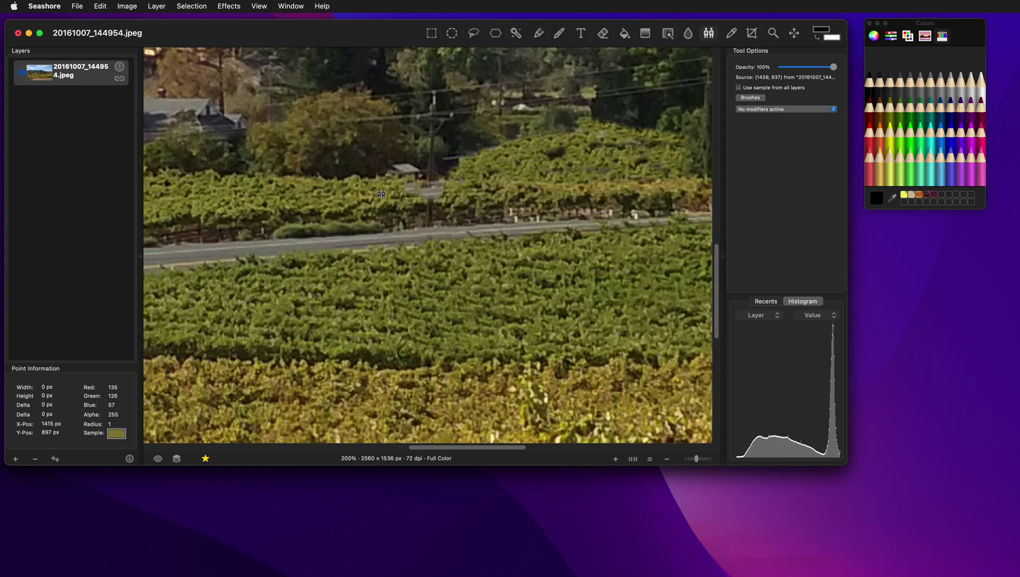
key(alt)
alt+click(383, 192)
drag(423, 192, 443, 192)
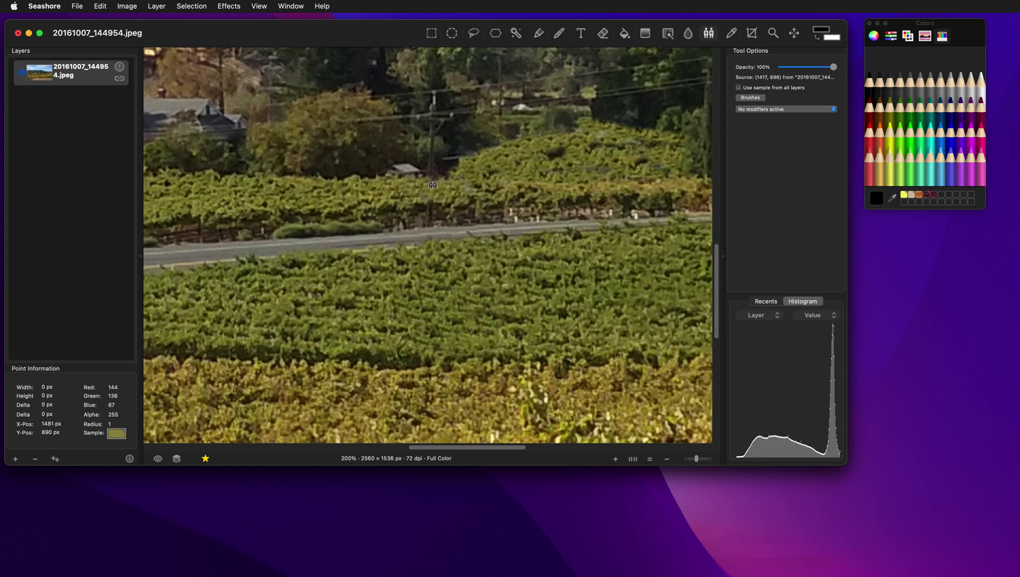
alt+click(406, 217)
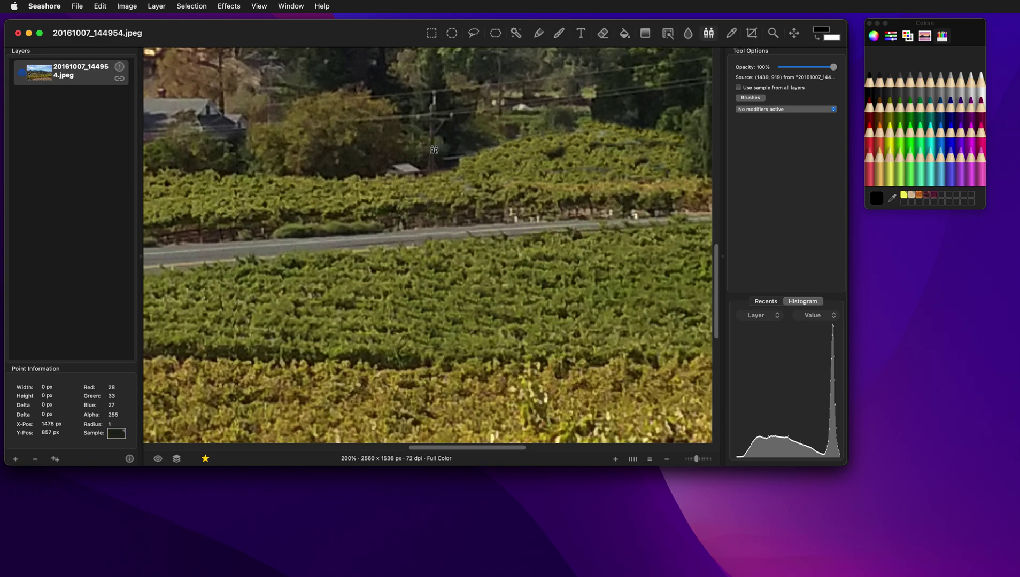
- Return the clone brush to the smaller soft Circle Fuzzy (017)
click(749, 98)
click(700, 199)
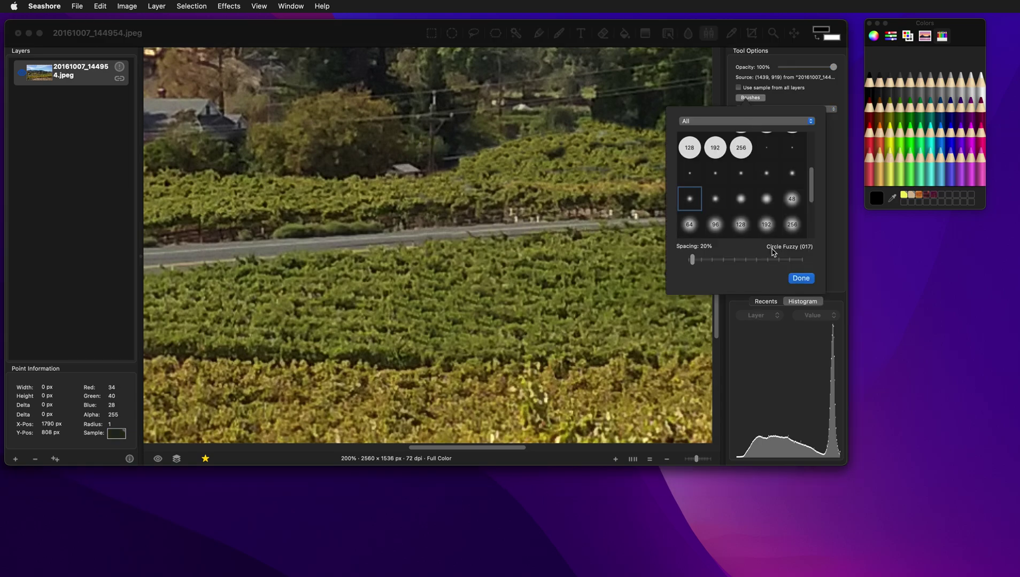
click(800, 279)
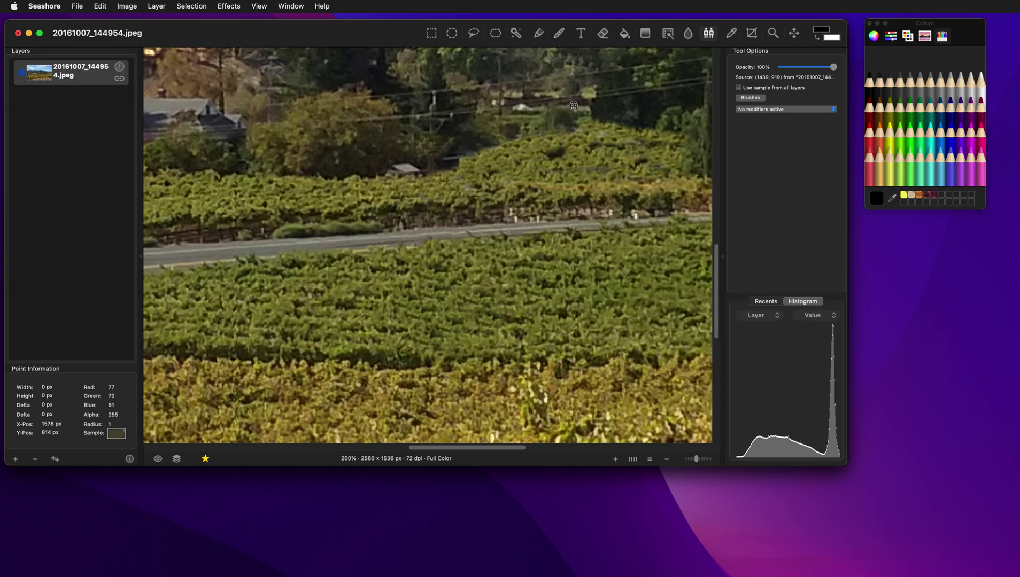
click(688, 34)
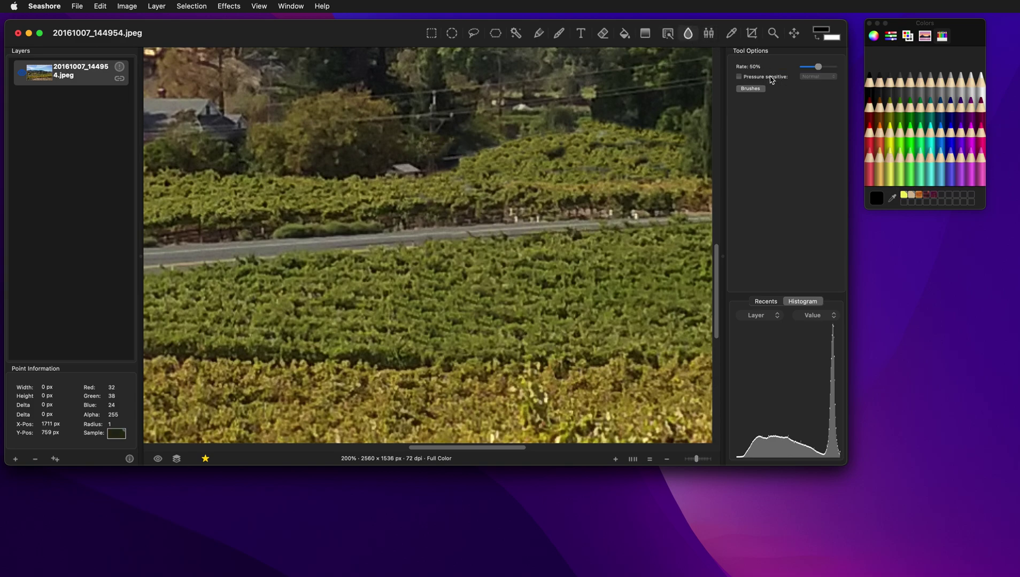
- Blur the cloned patch where the pole met the upper vines, then fit the landscape to the window
click(753, 89)
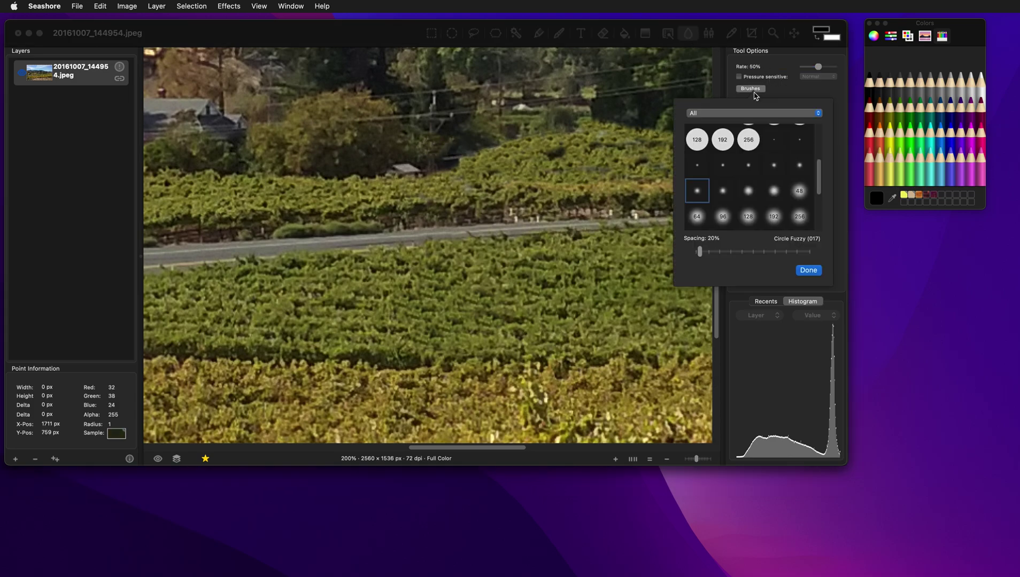
click(809, 270)
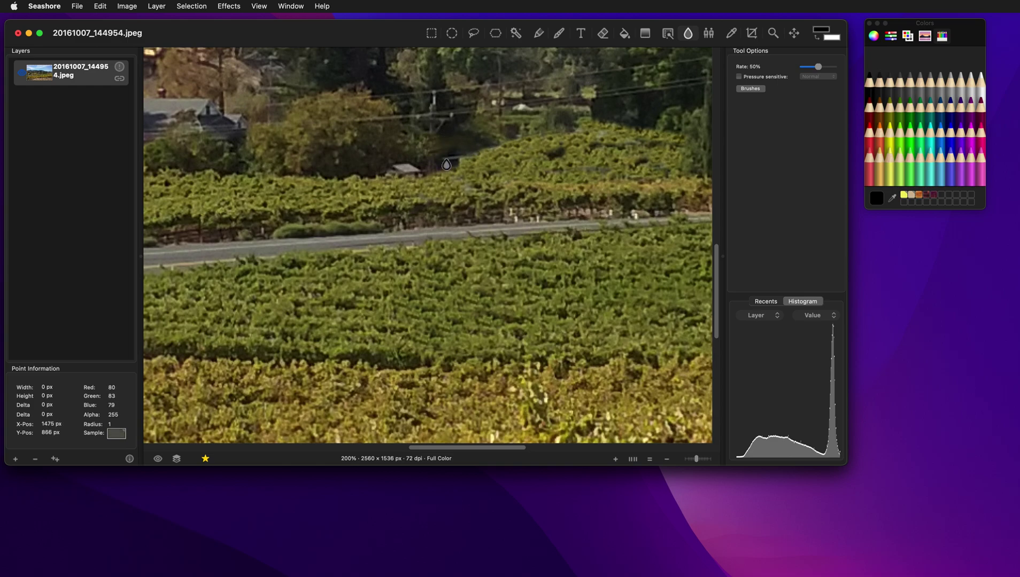
mouse_move(453, 162)
mouse_down()
mouse_move(442, 167)
mouse_move(438, 155)
mouse_move(462, 151)
mouse_up()
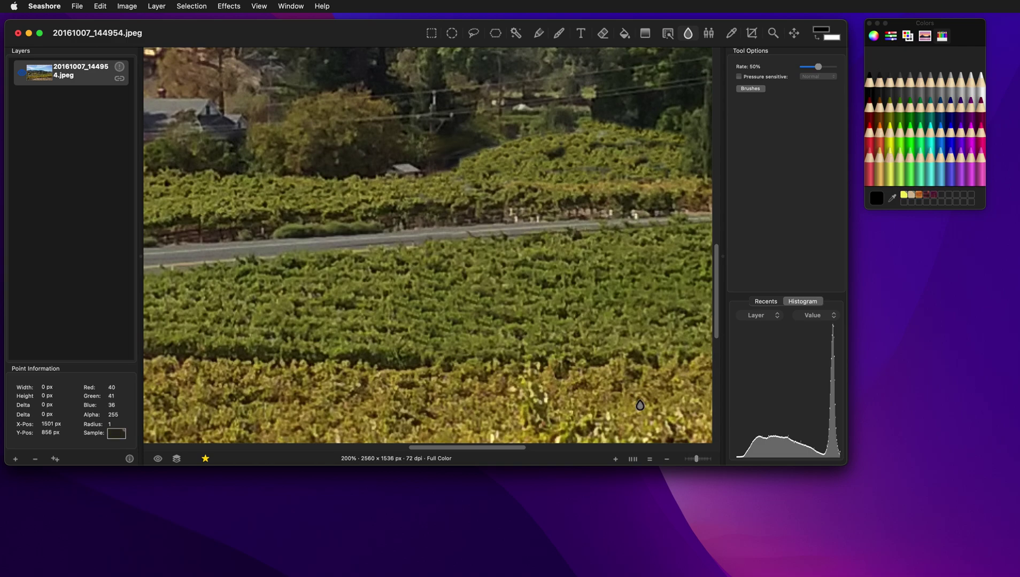
click(632, 459)
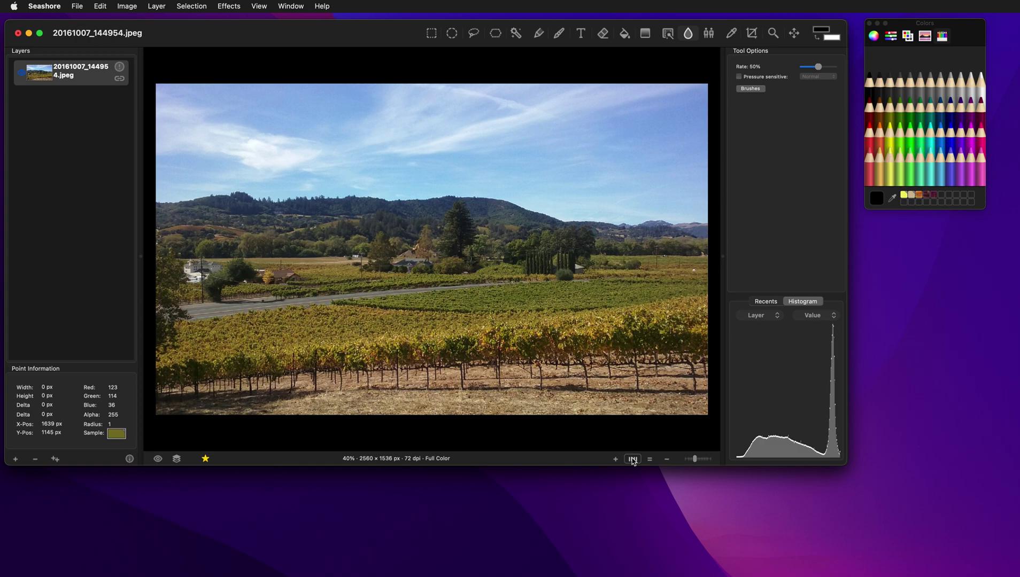